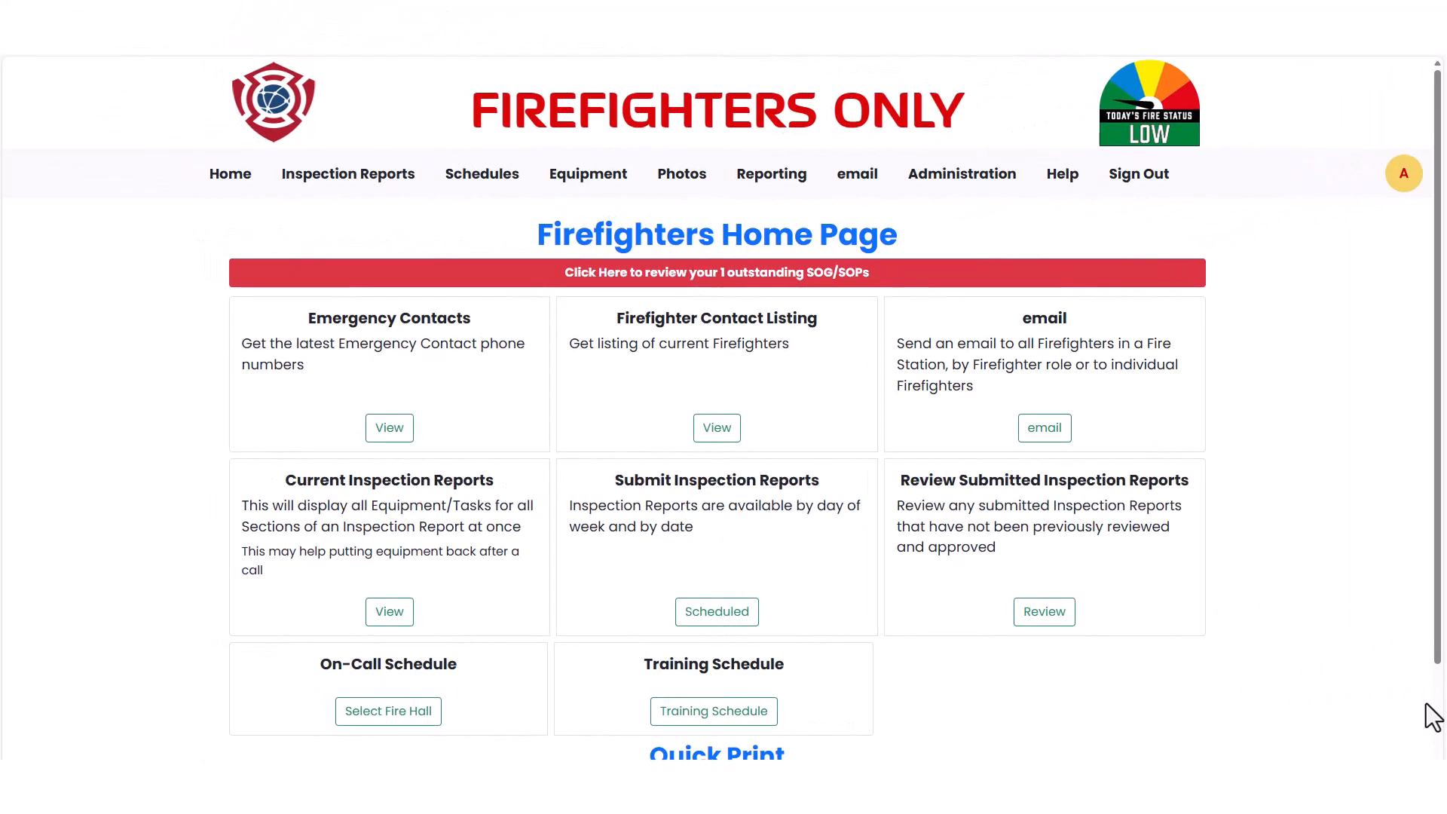
Step: Open the training schedule, review its listed dates, topics and trainers through December, and switch on showing the entire year
scroll(1432, 716, "down", 1)
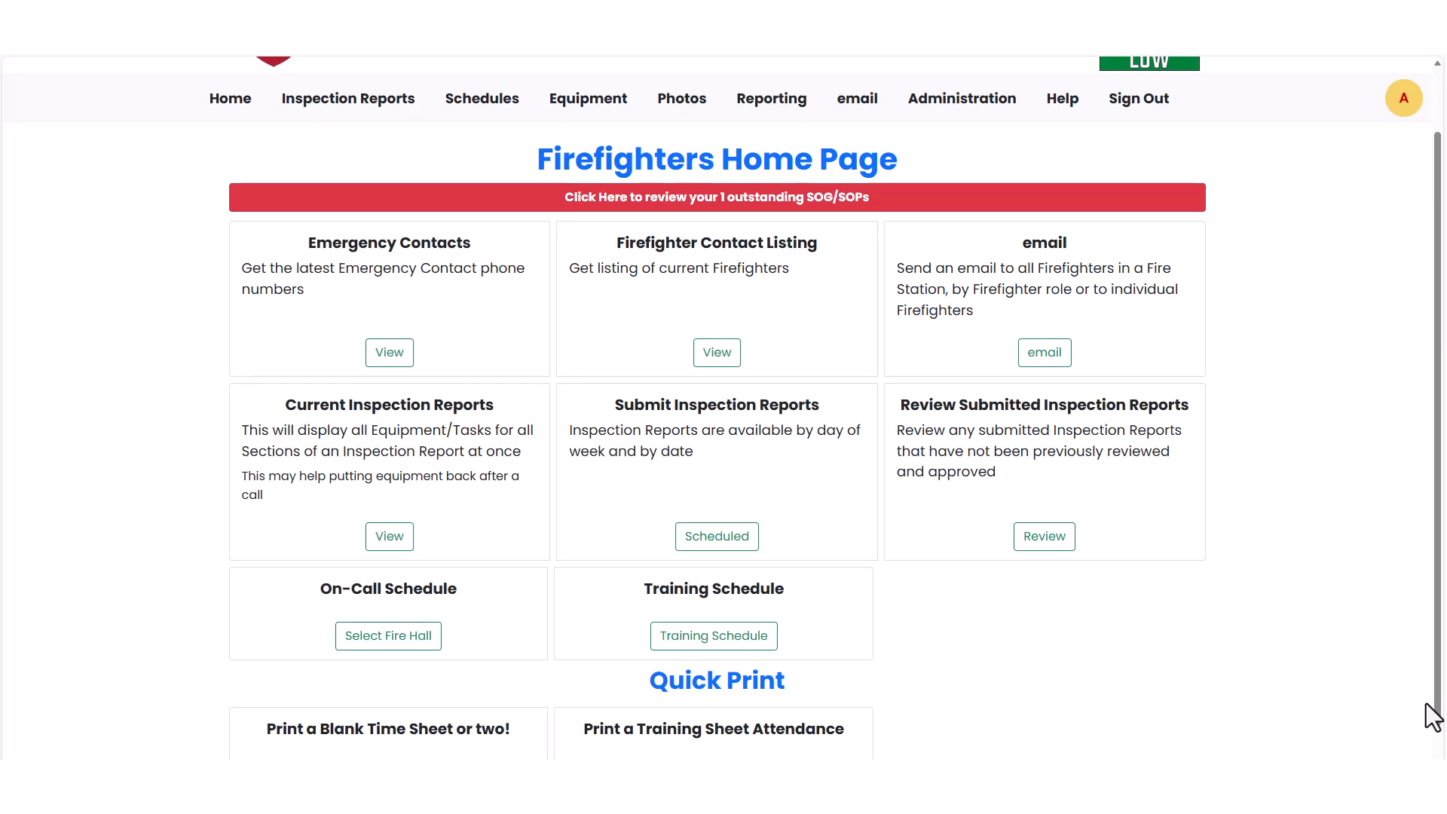
left_click(742, 645)
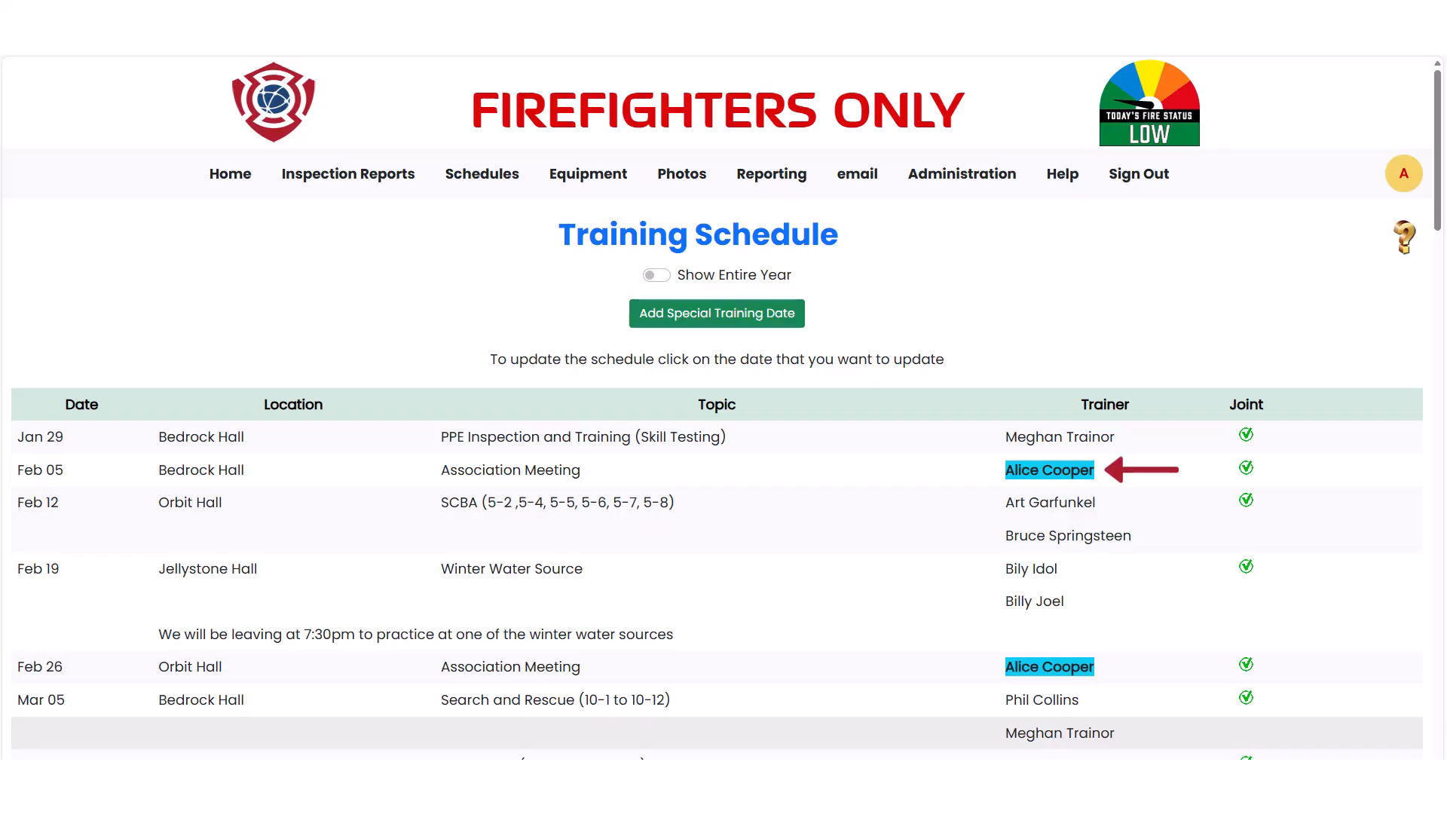
scroll(723, 407, "down", 4)
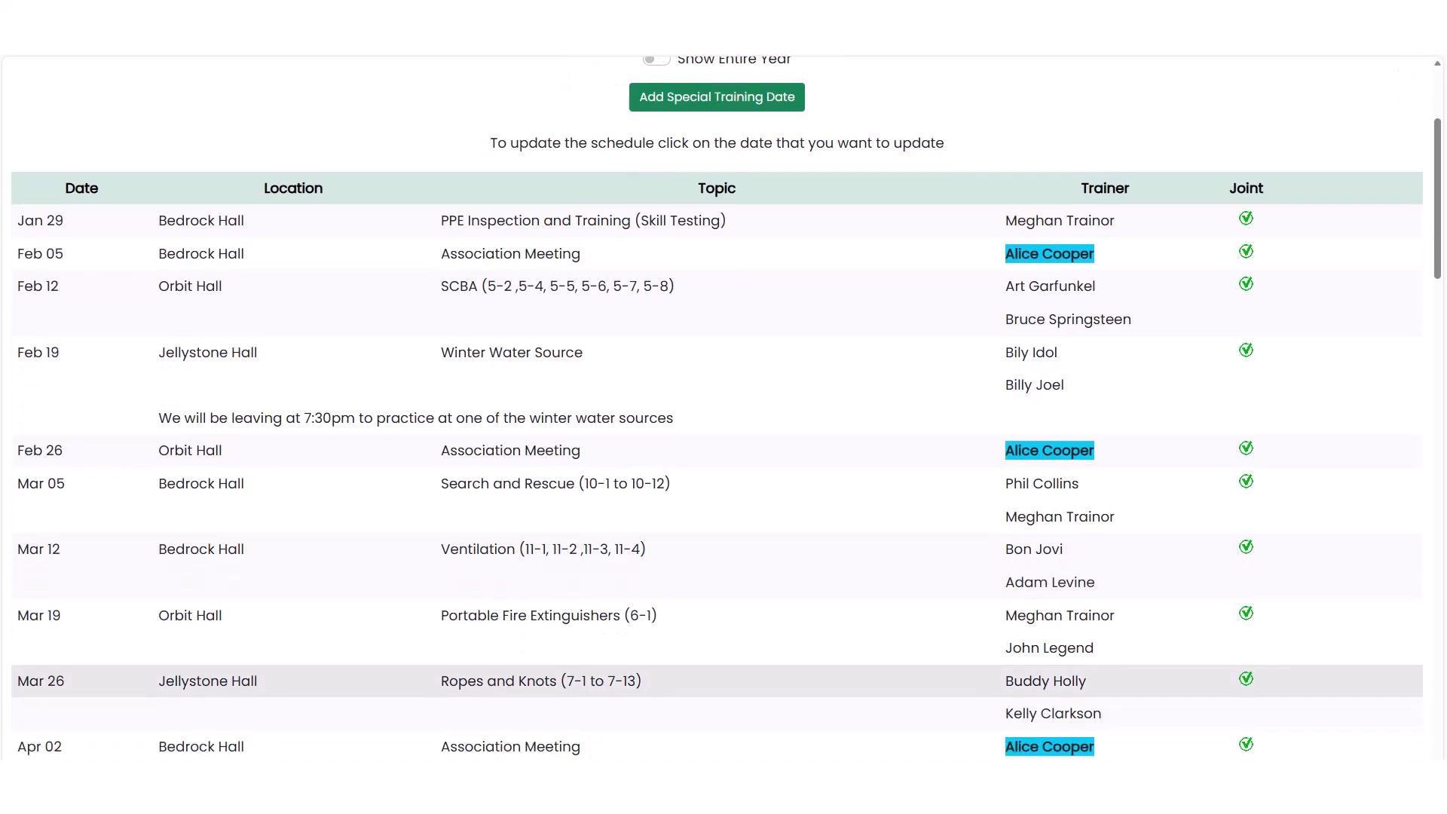
scroll(724, 596, "down", 4)
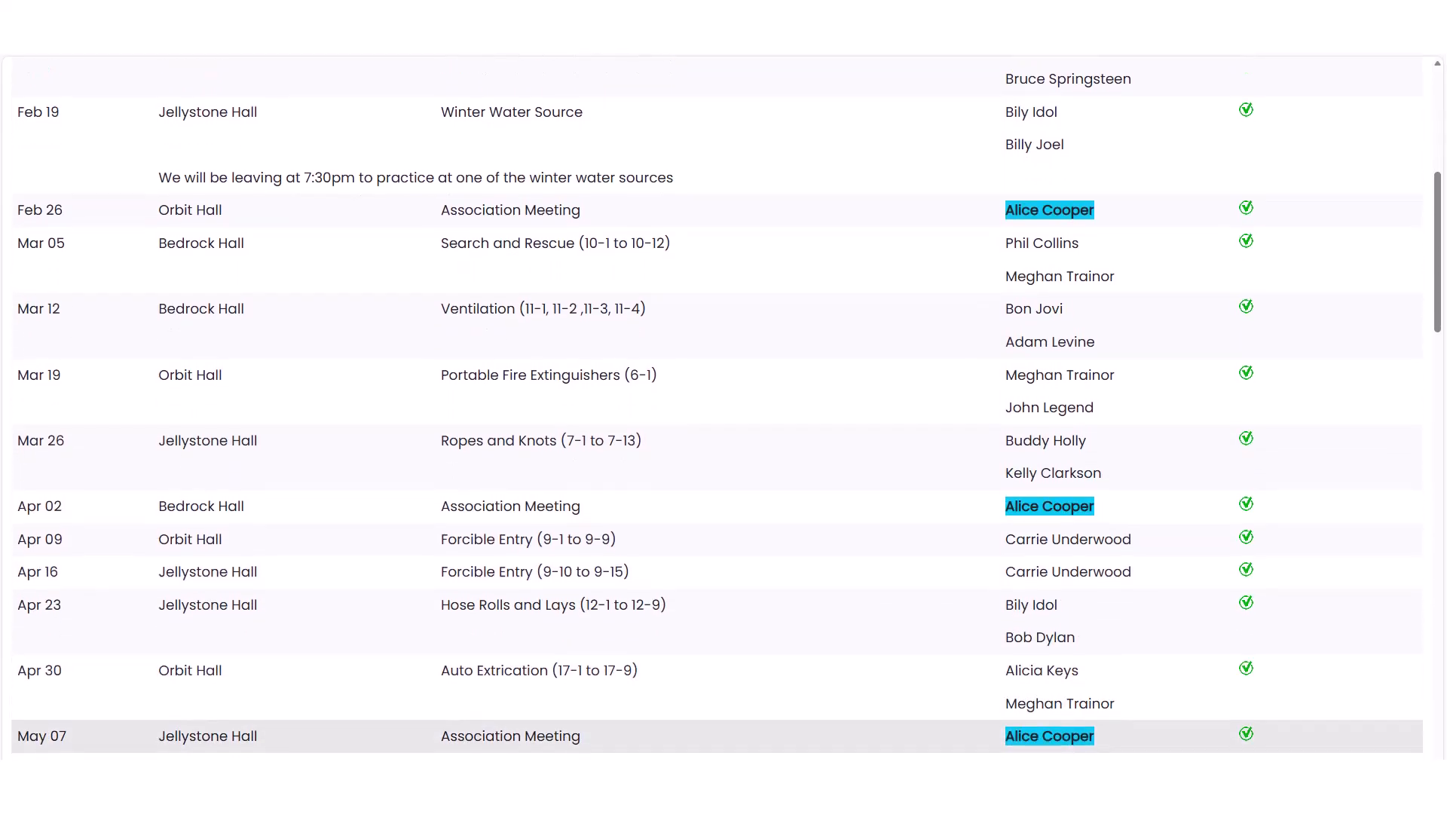
scroll(724, 603, "down", 5)
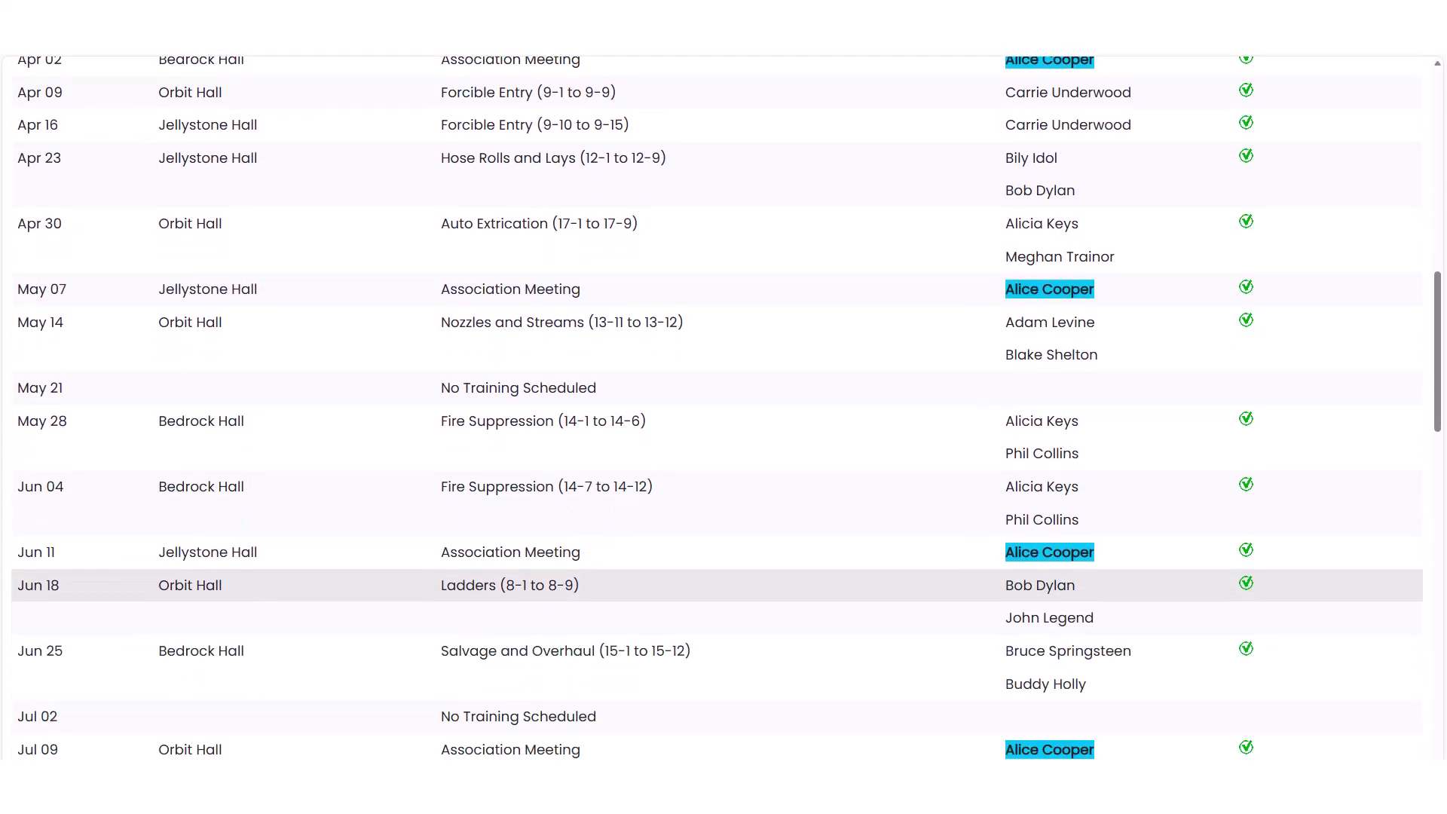
scroll(724, 633, "down", 4)
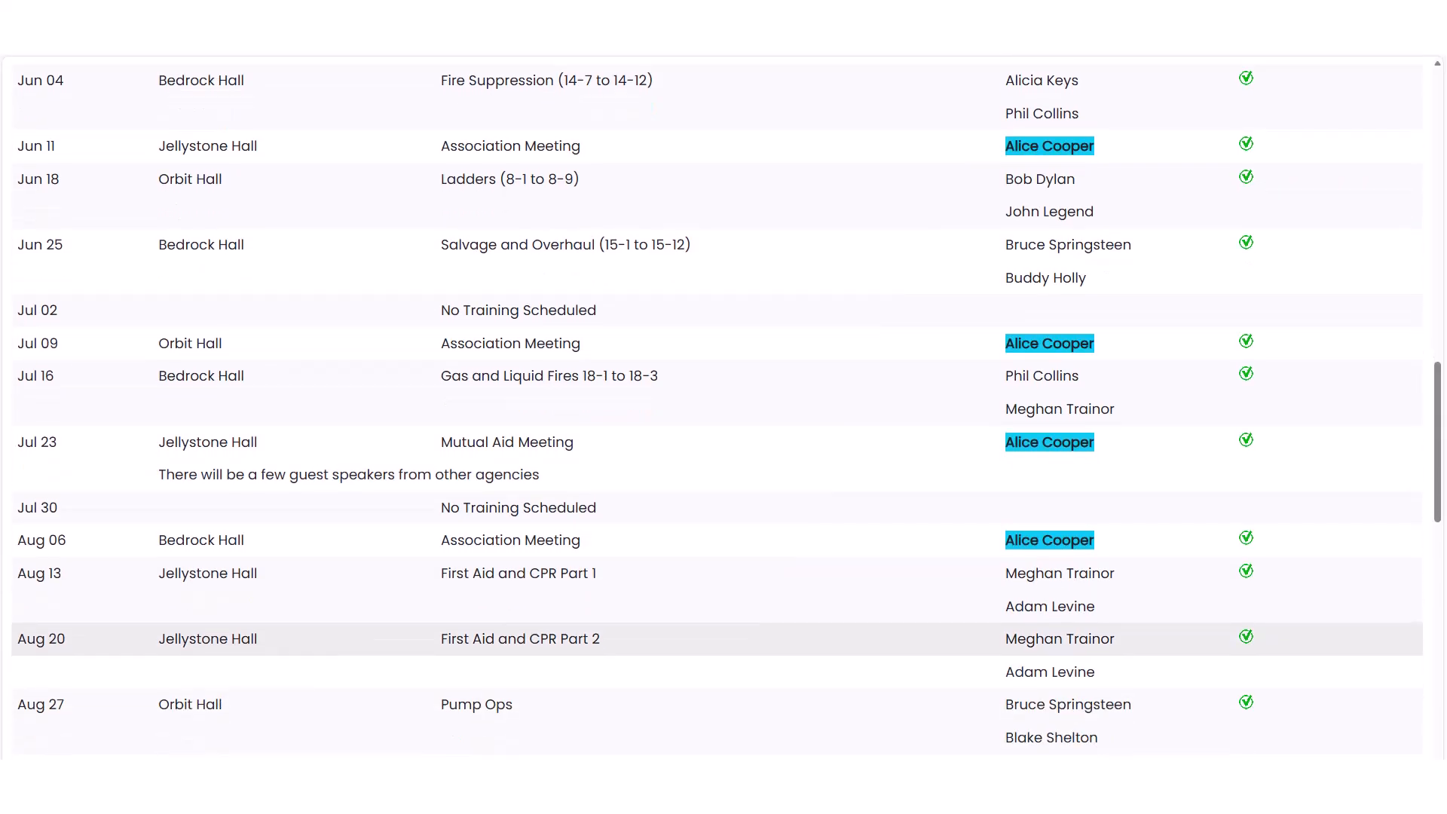
scroll(723, 588, "down", 7)
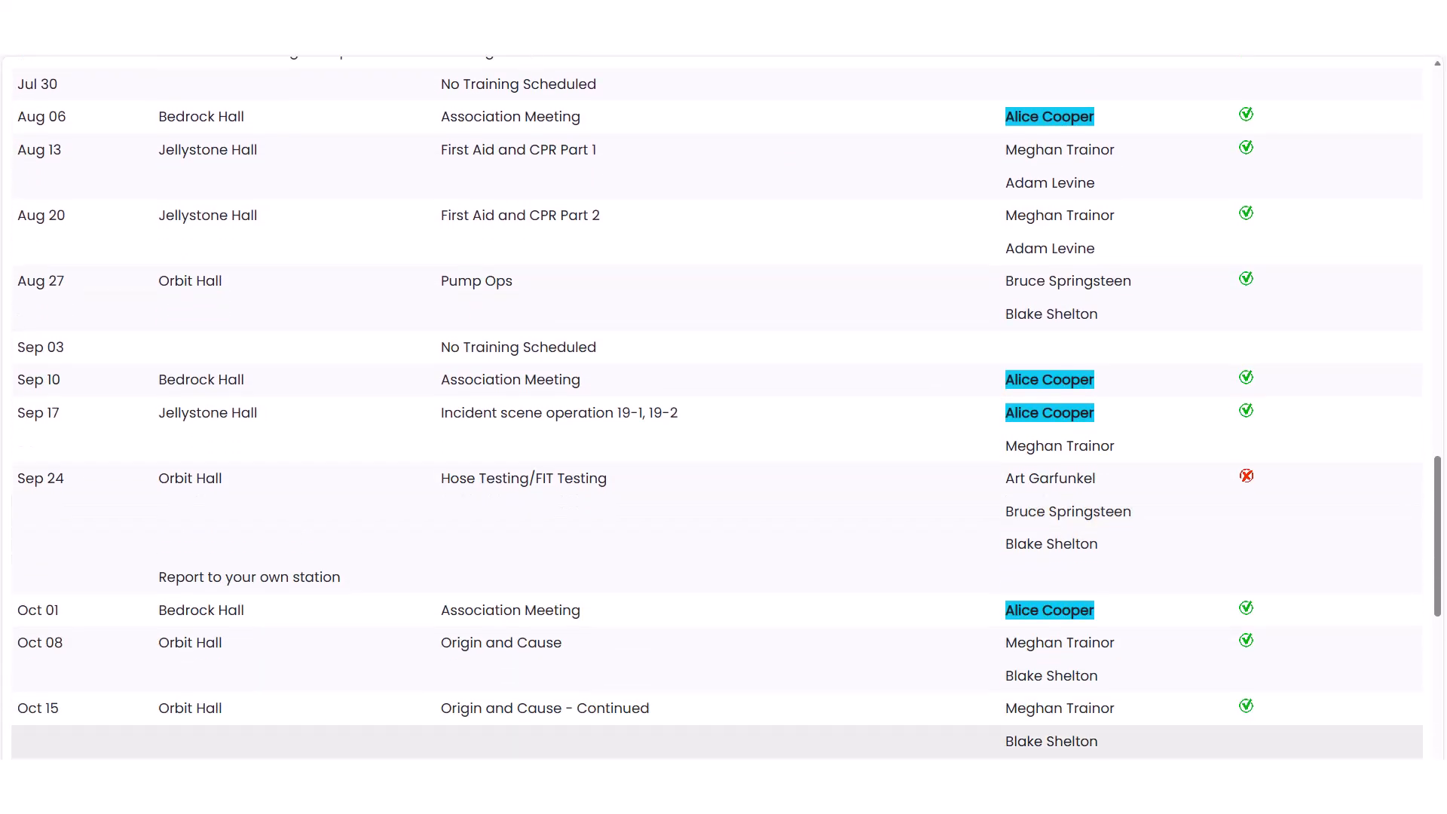
scroll(724, 595, "down", 4)
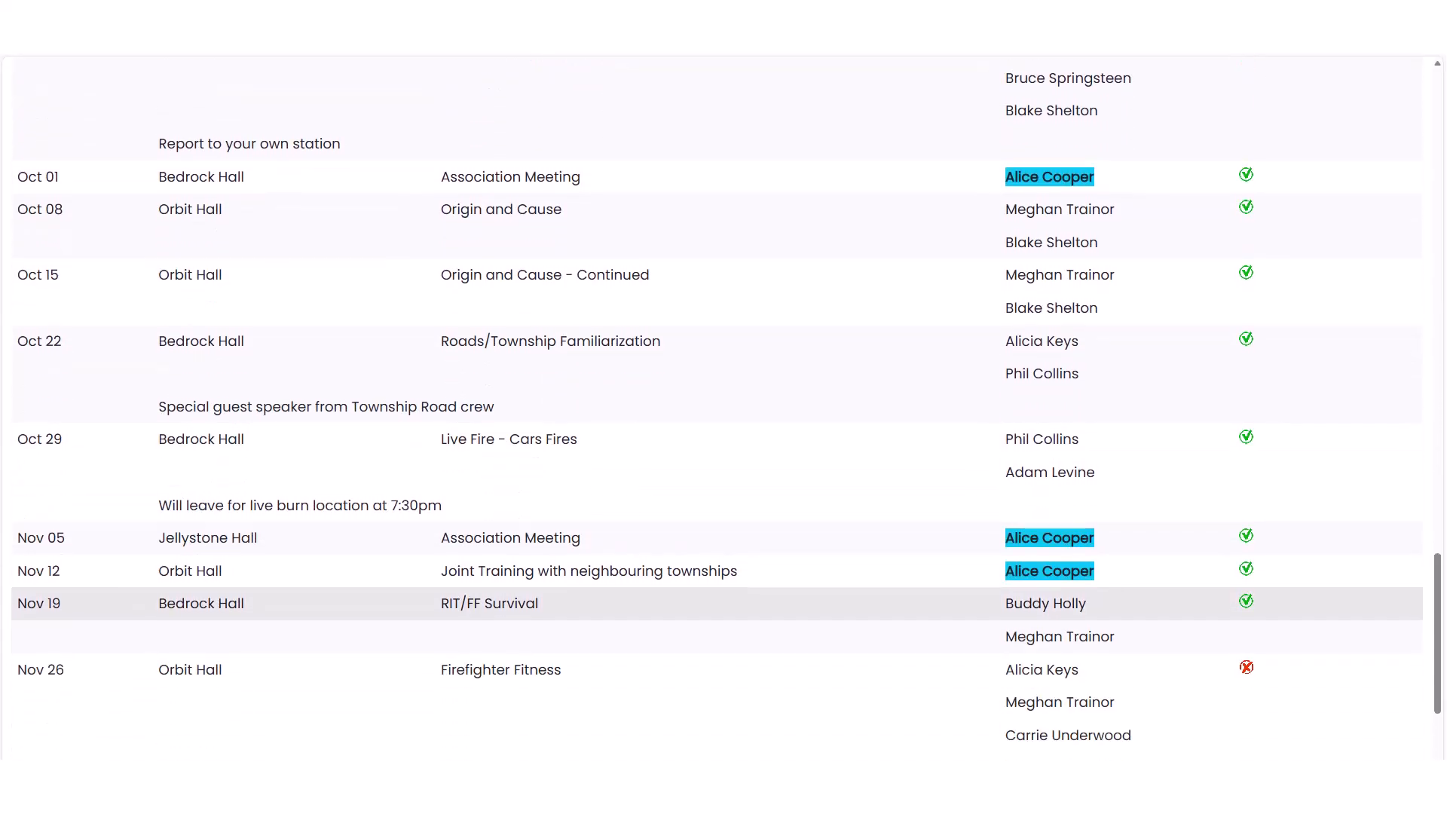
scroll(723, 407, "down", 3)
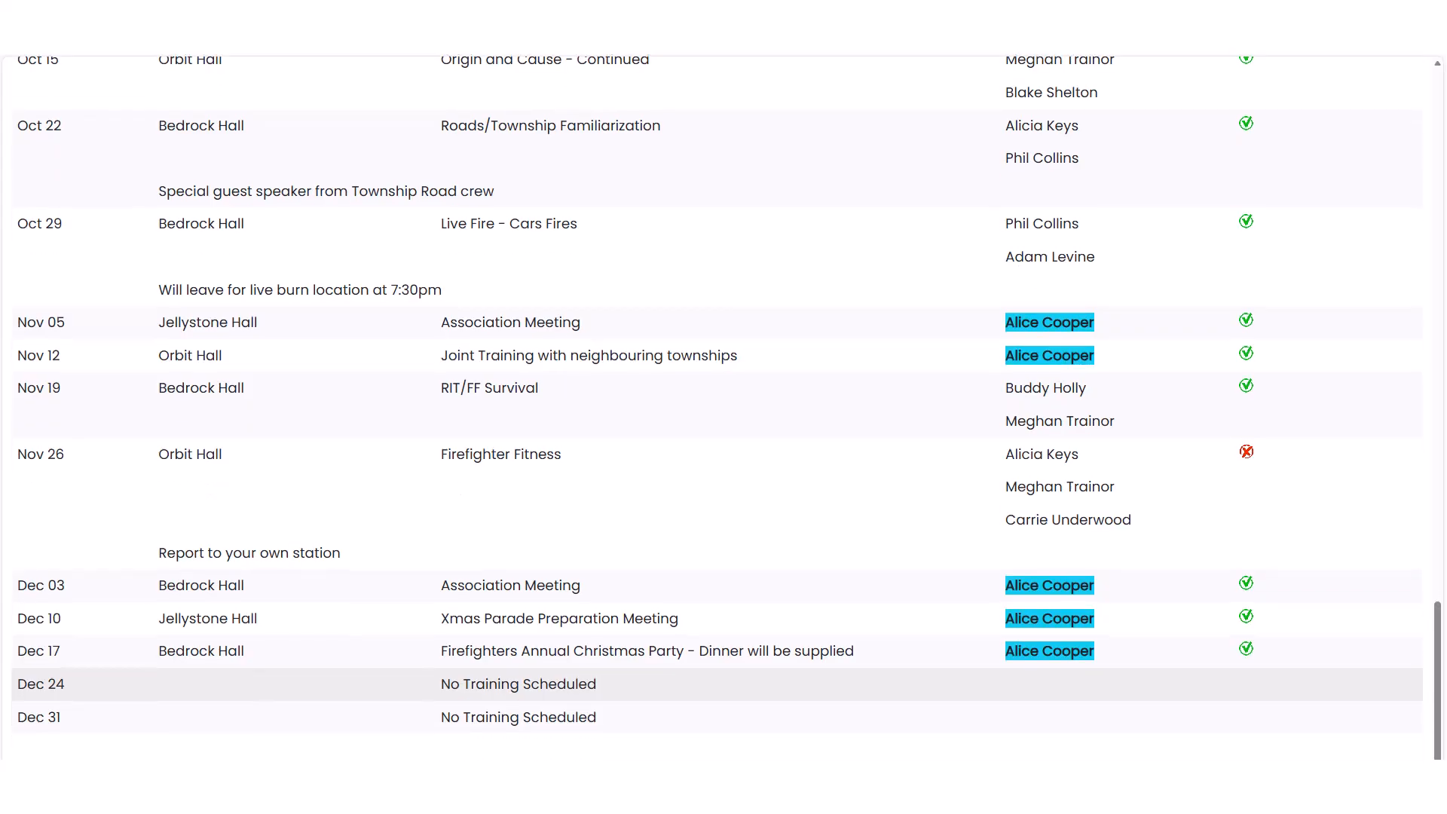
scroll(723, 407, "up", 13)
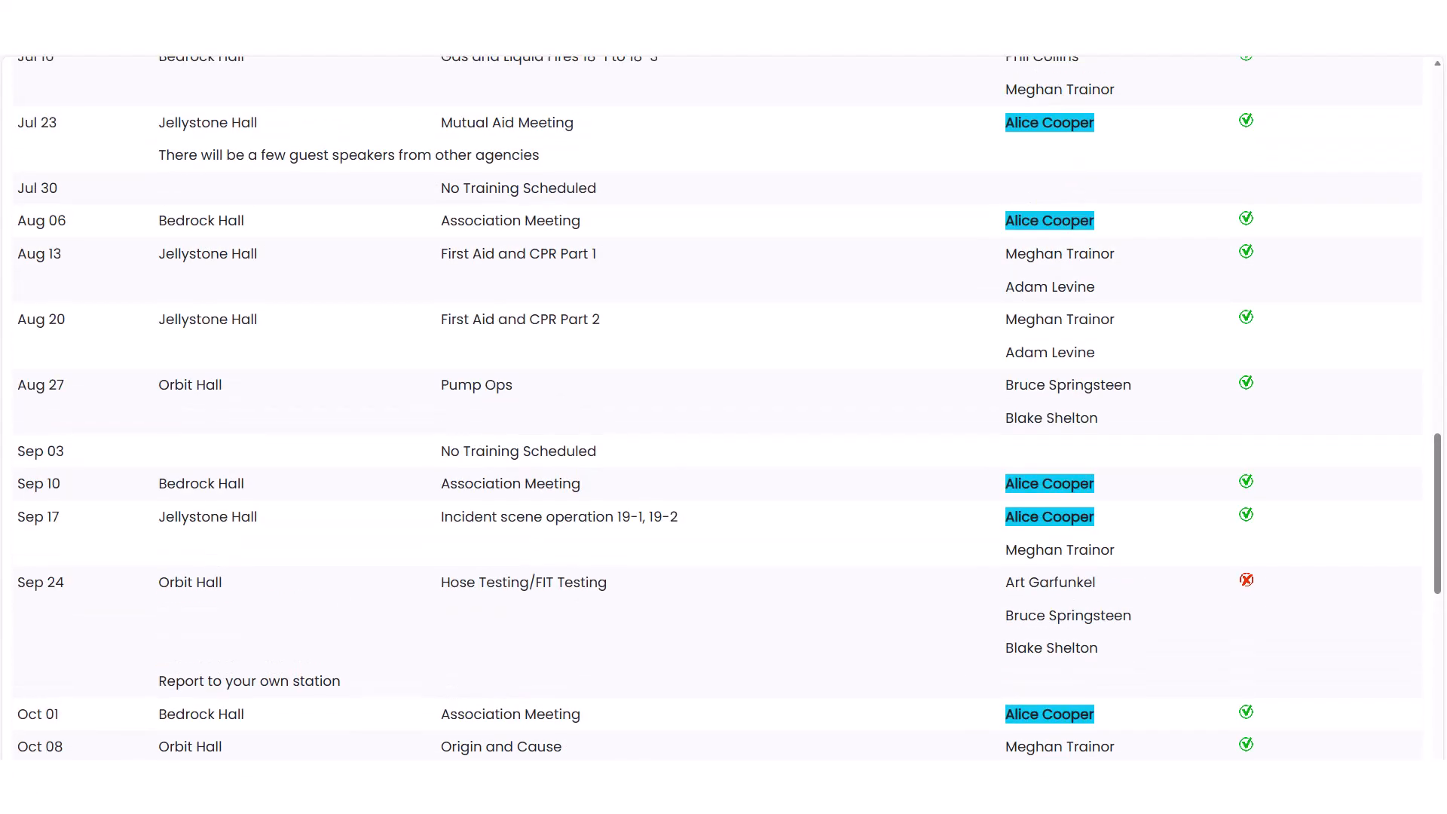
scroll(724, 407, "up", 12)
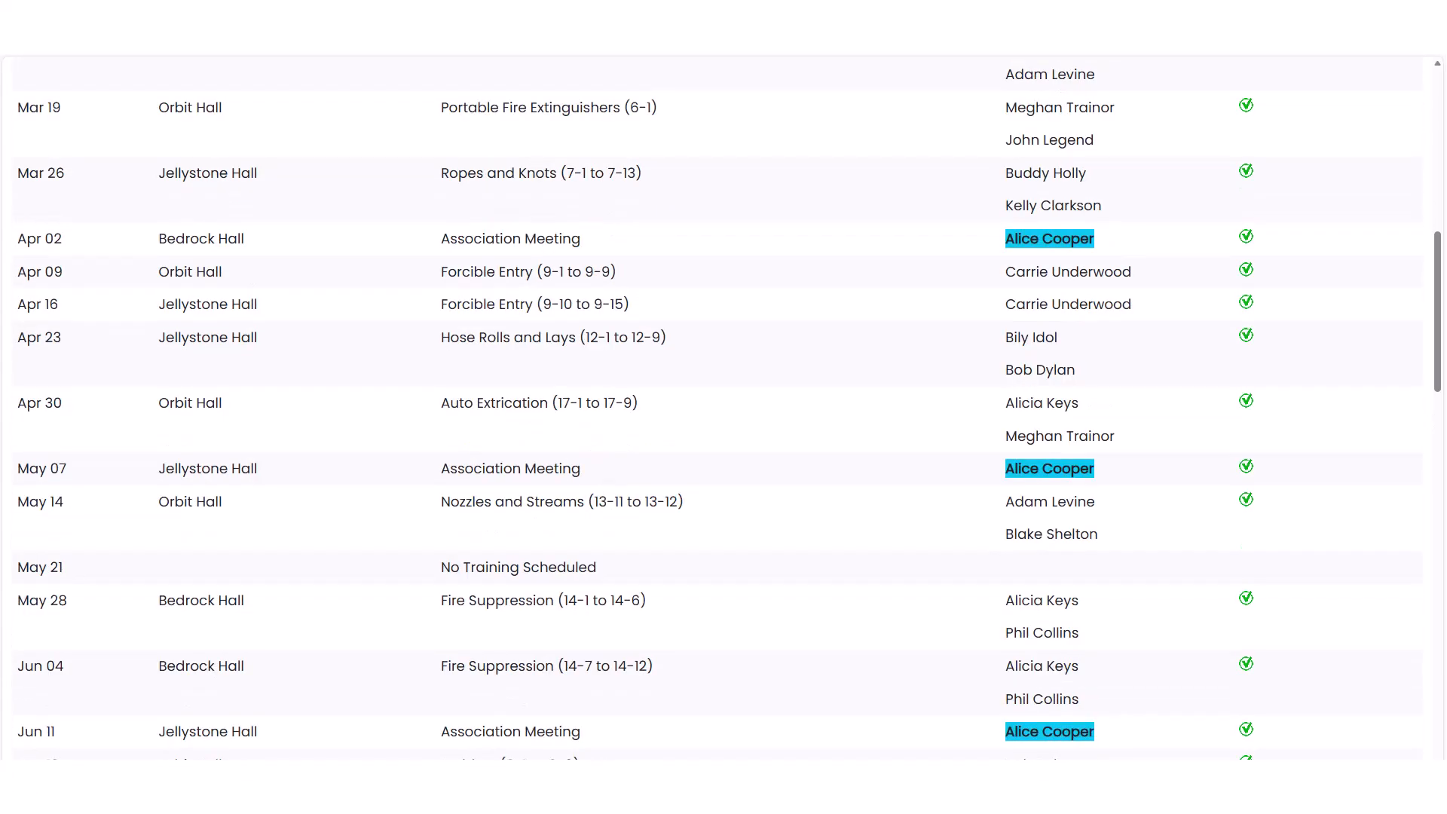
scroll(724, 407, "up", 7)
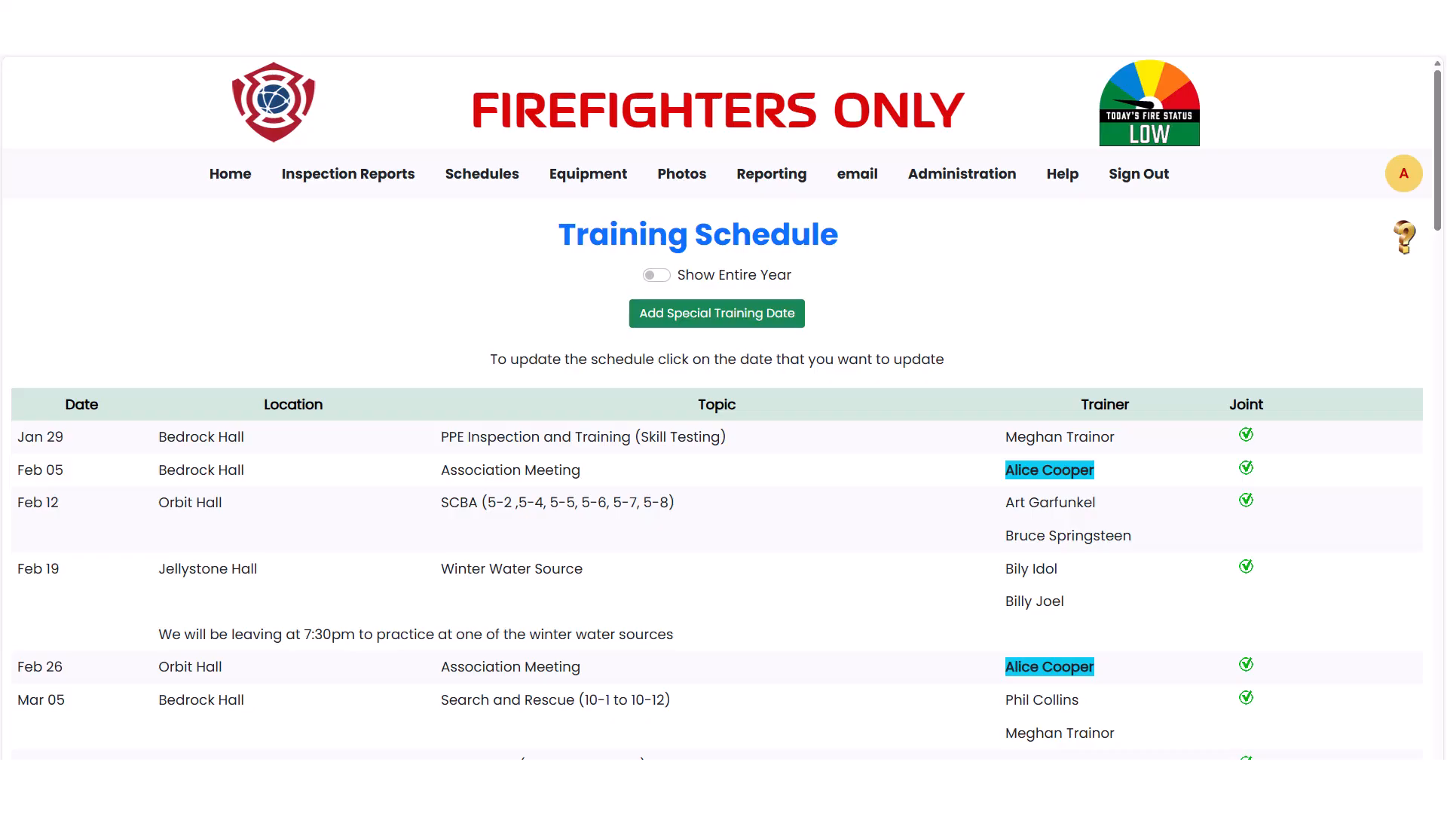
left_click(656, 274)
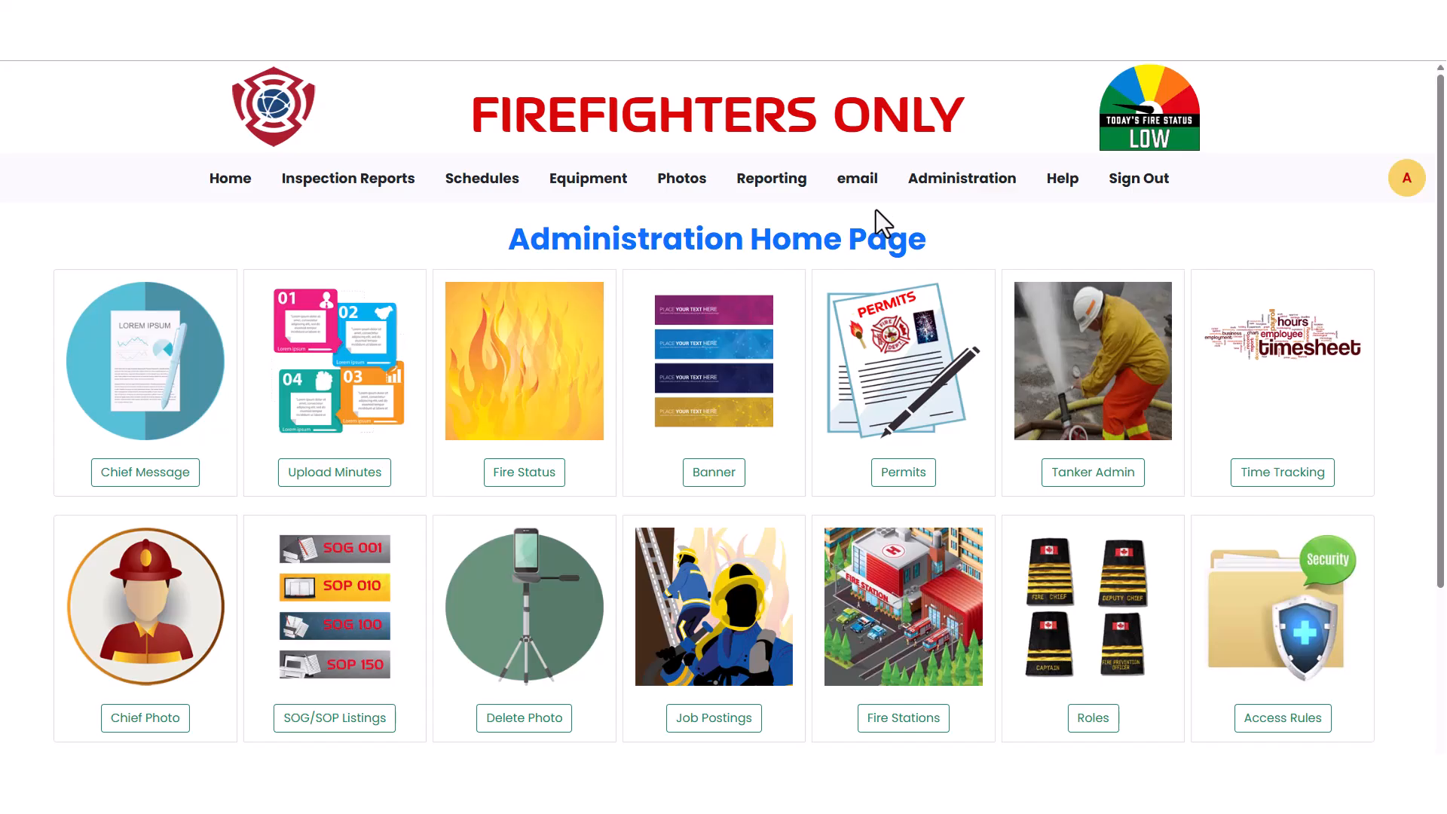
Step: Open the training schedule from the schedules page and mark the Jan 01 date as No Training Scheduled
left_click(489, 182)
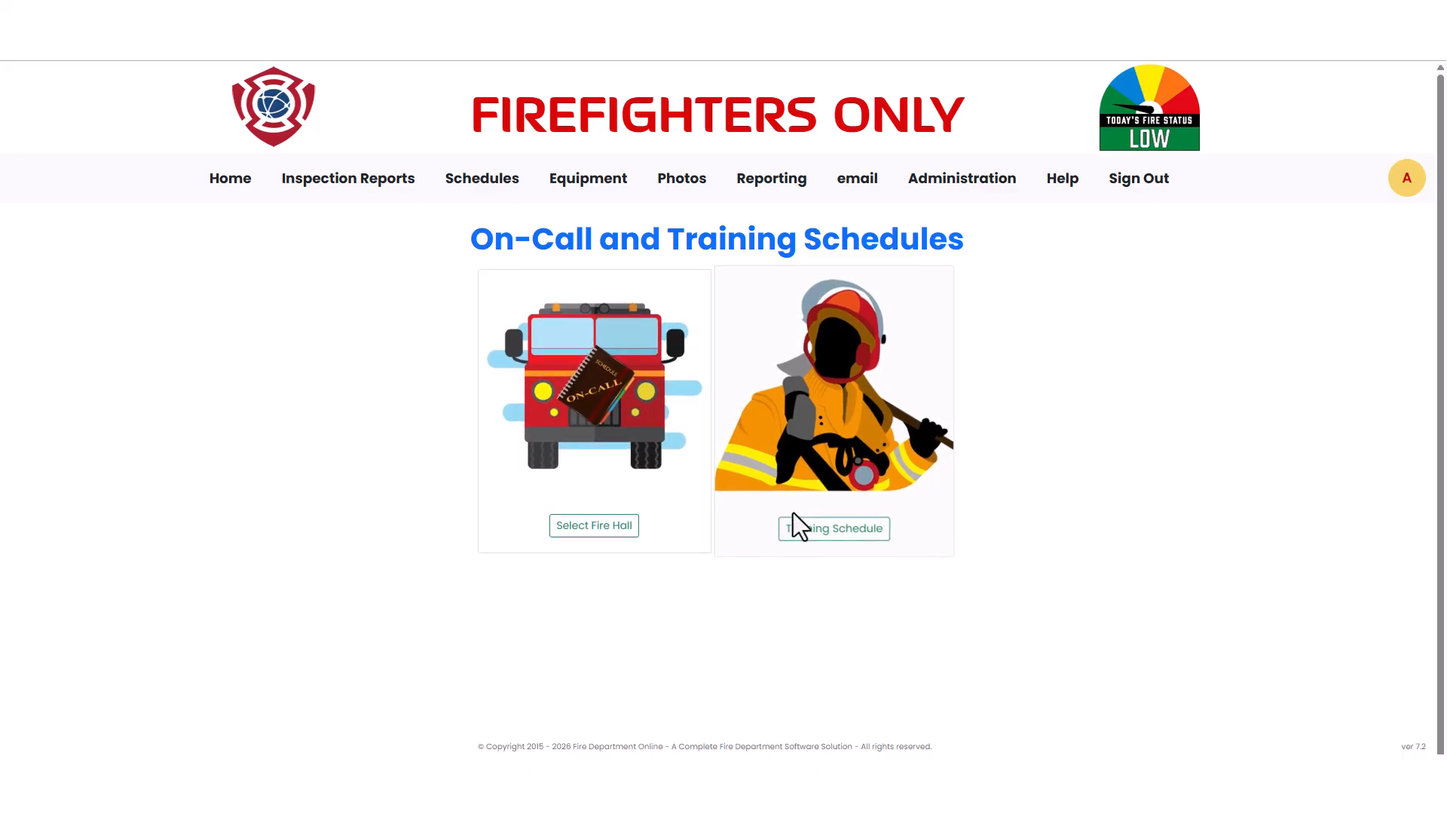
left_click(806, 536)
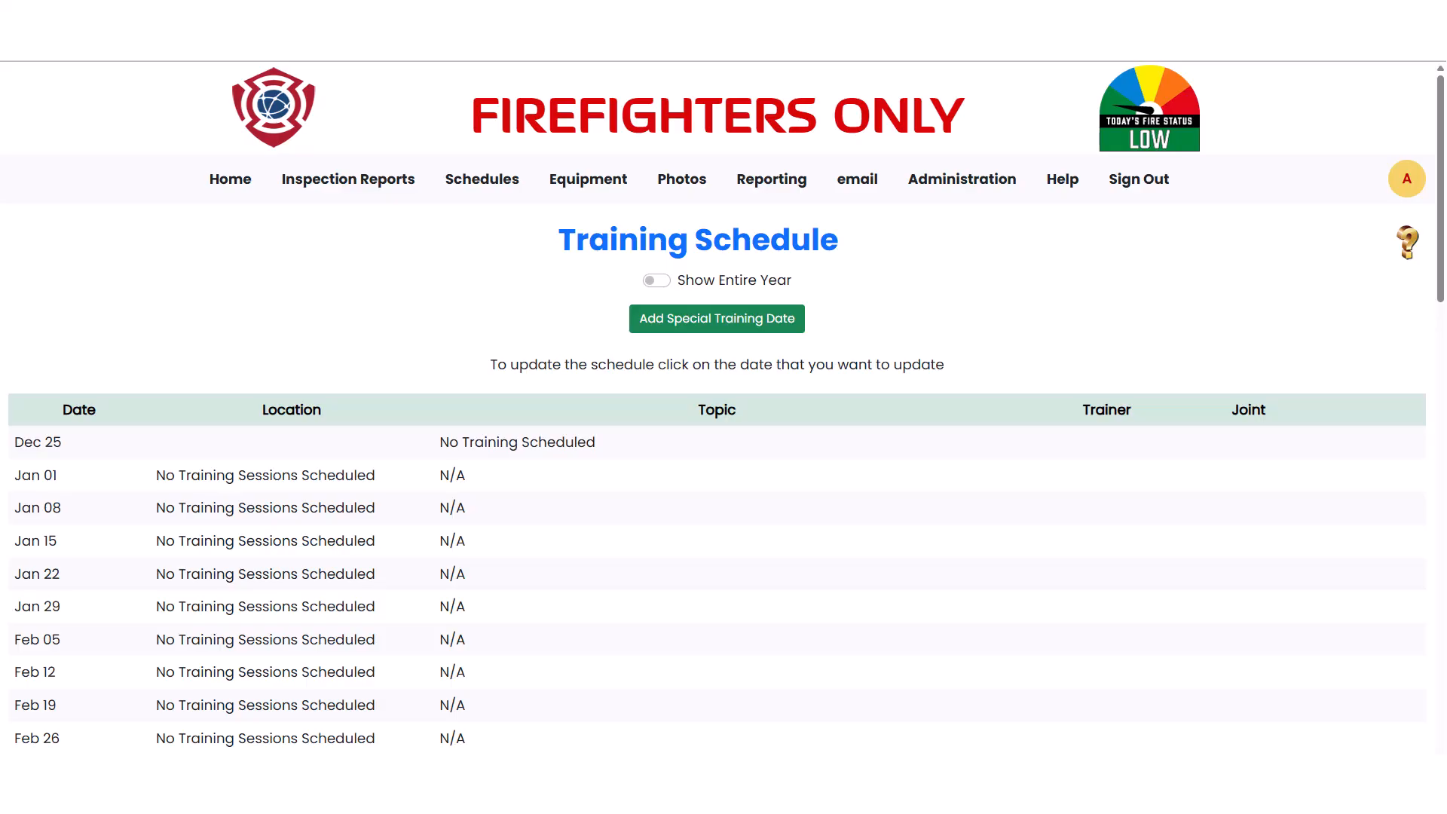
left_click(38, 481)
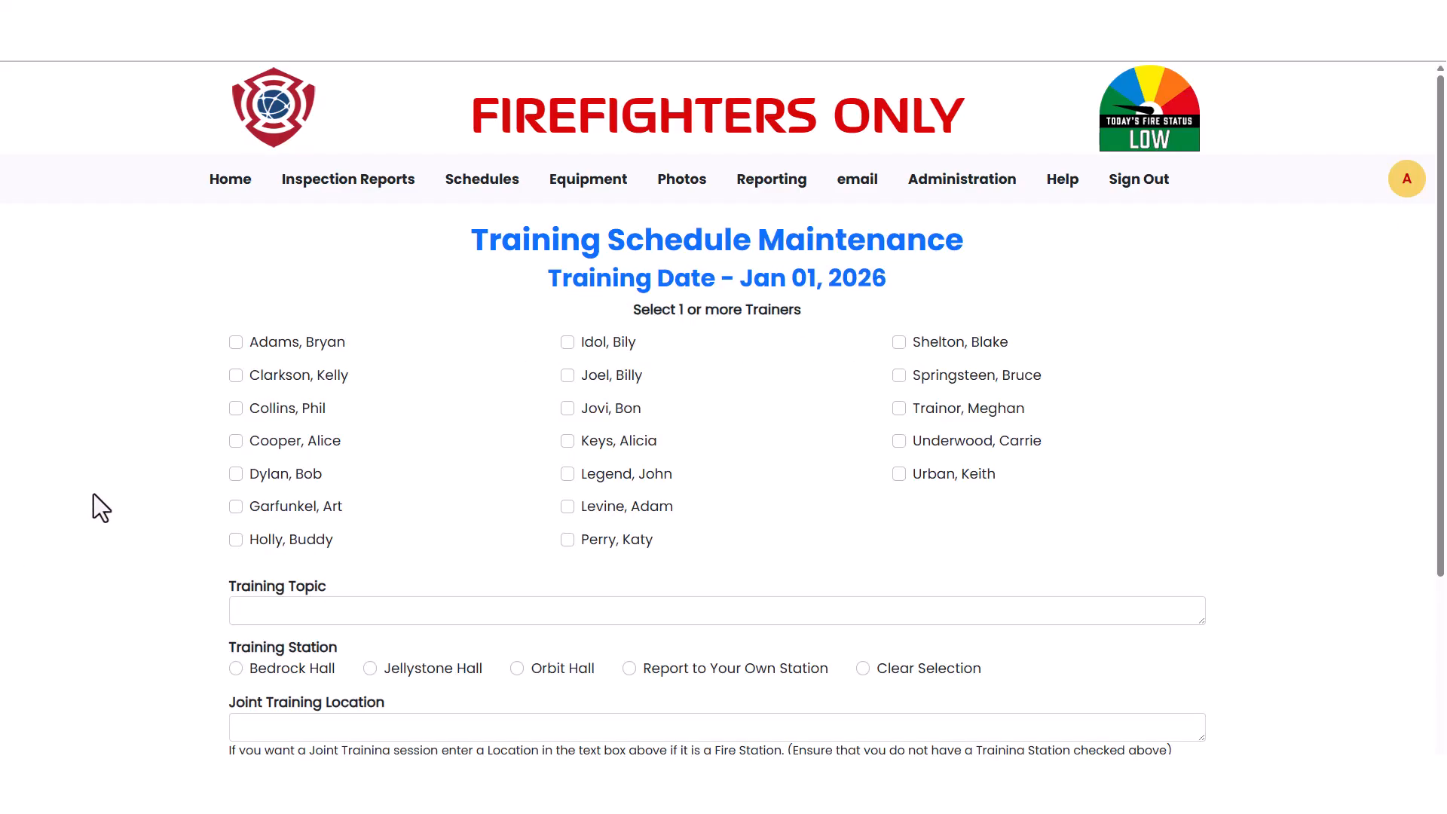
scroll(94, 494, "down", 3)
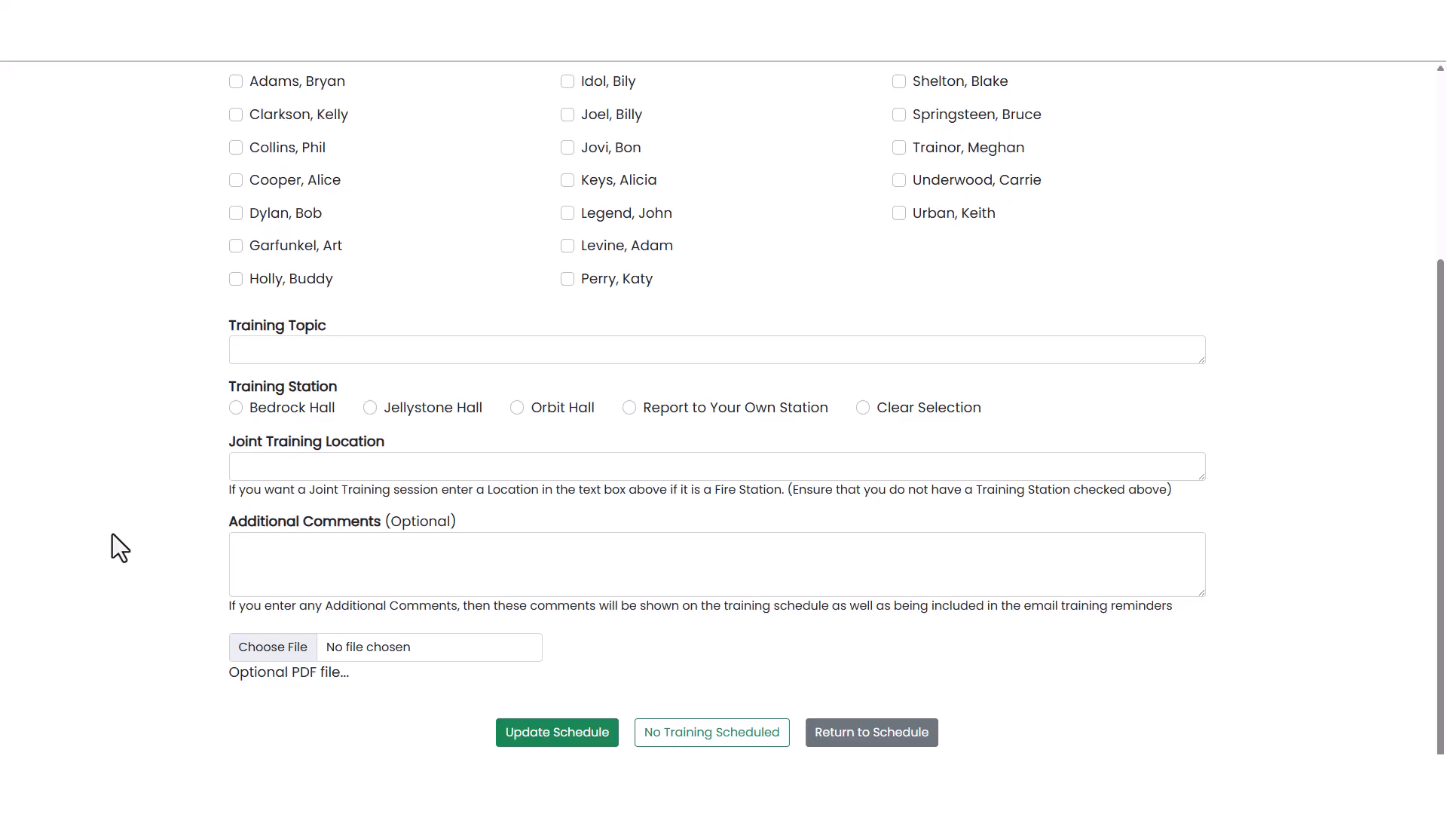
left_click(665, 734)
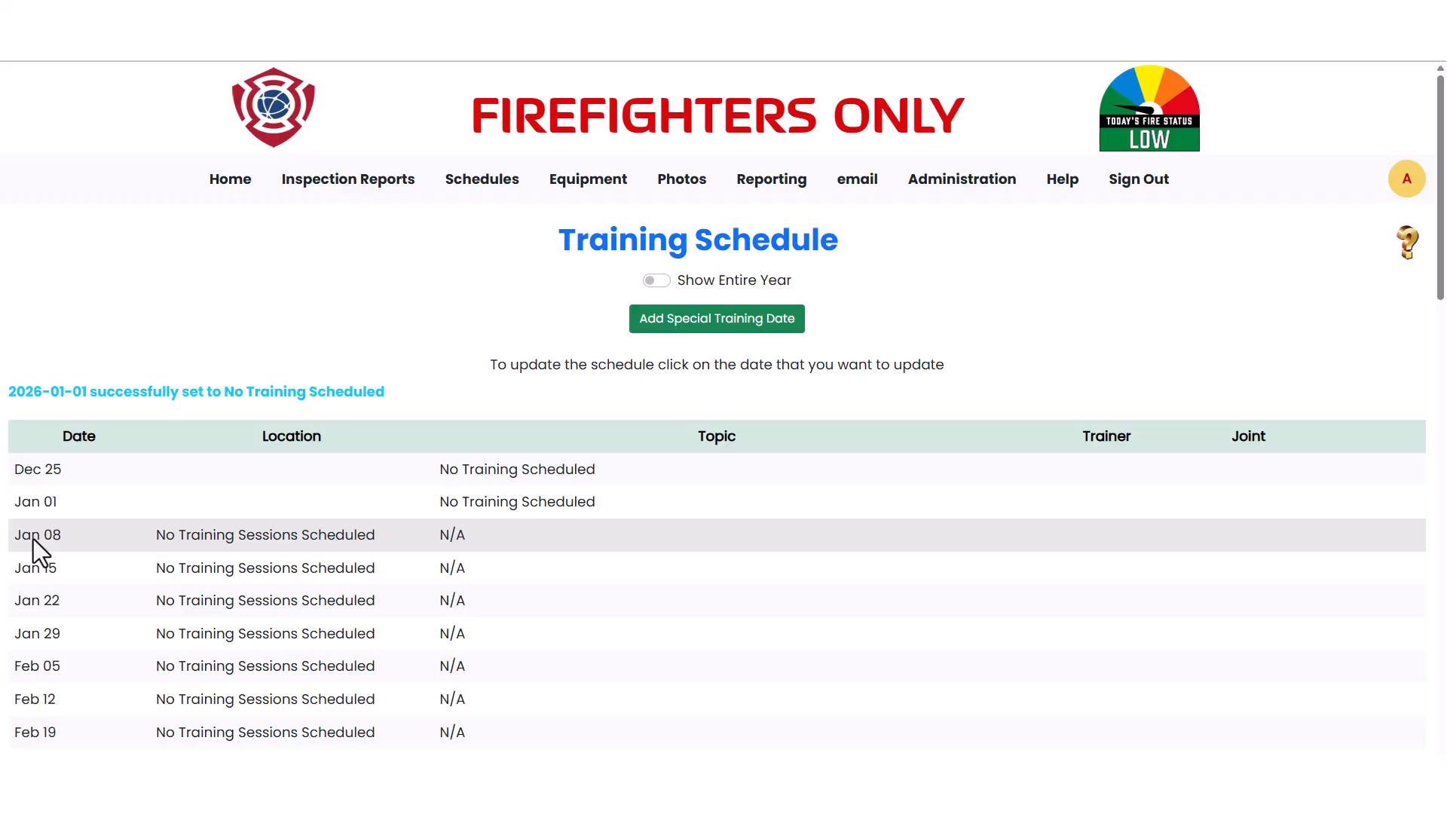
Step: For the Jan 08 date, assign Alice Cooper as trainer and enter the topic "Firefighters Insurance Policy Presentation & Review"
left_click(33, 540)
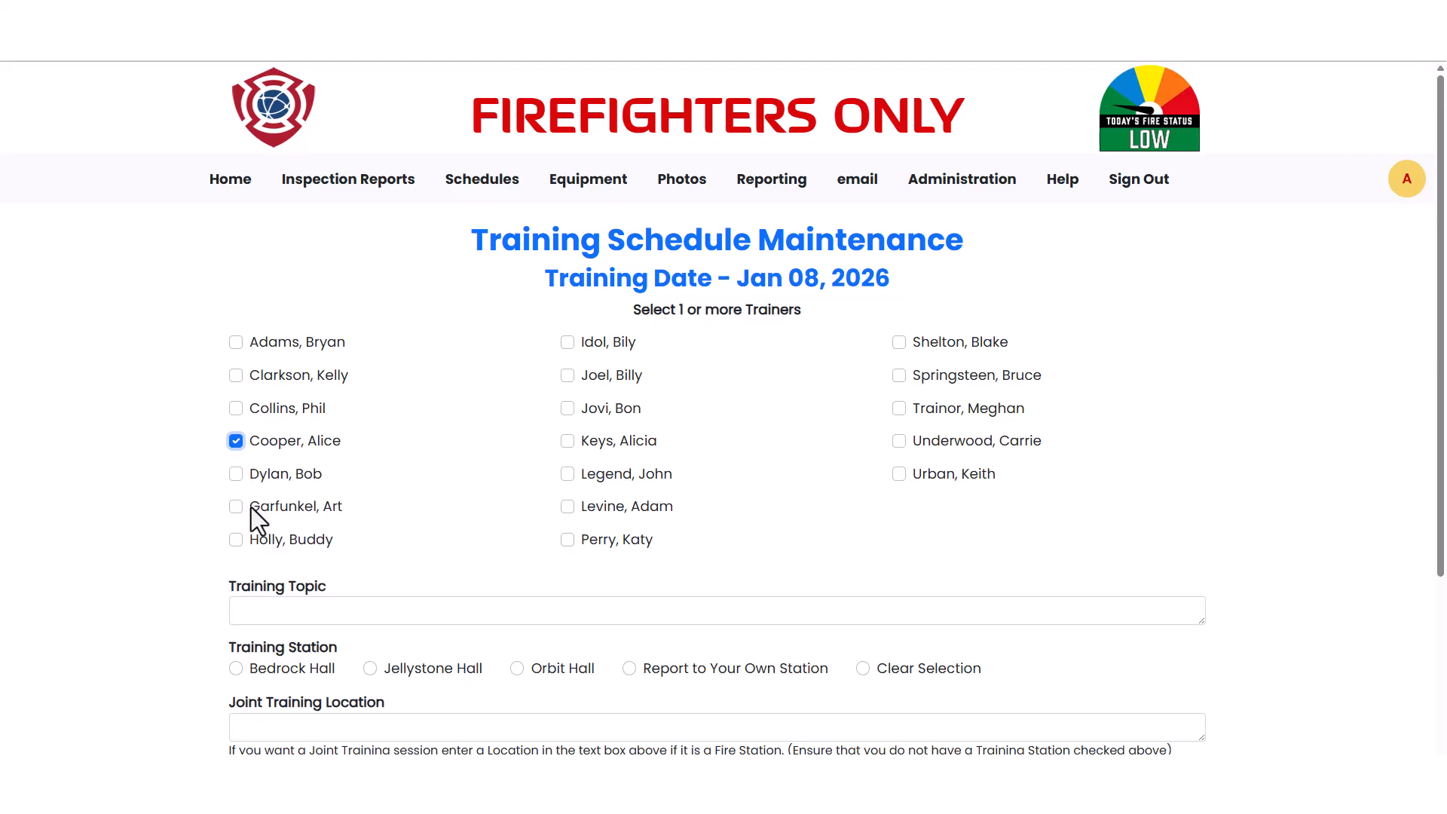
left_click(243, 611)
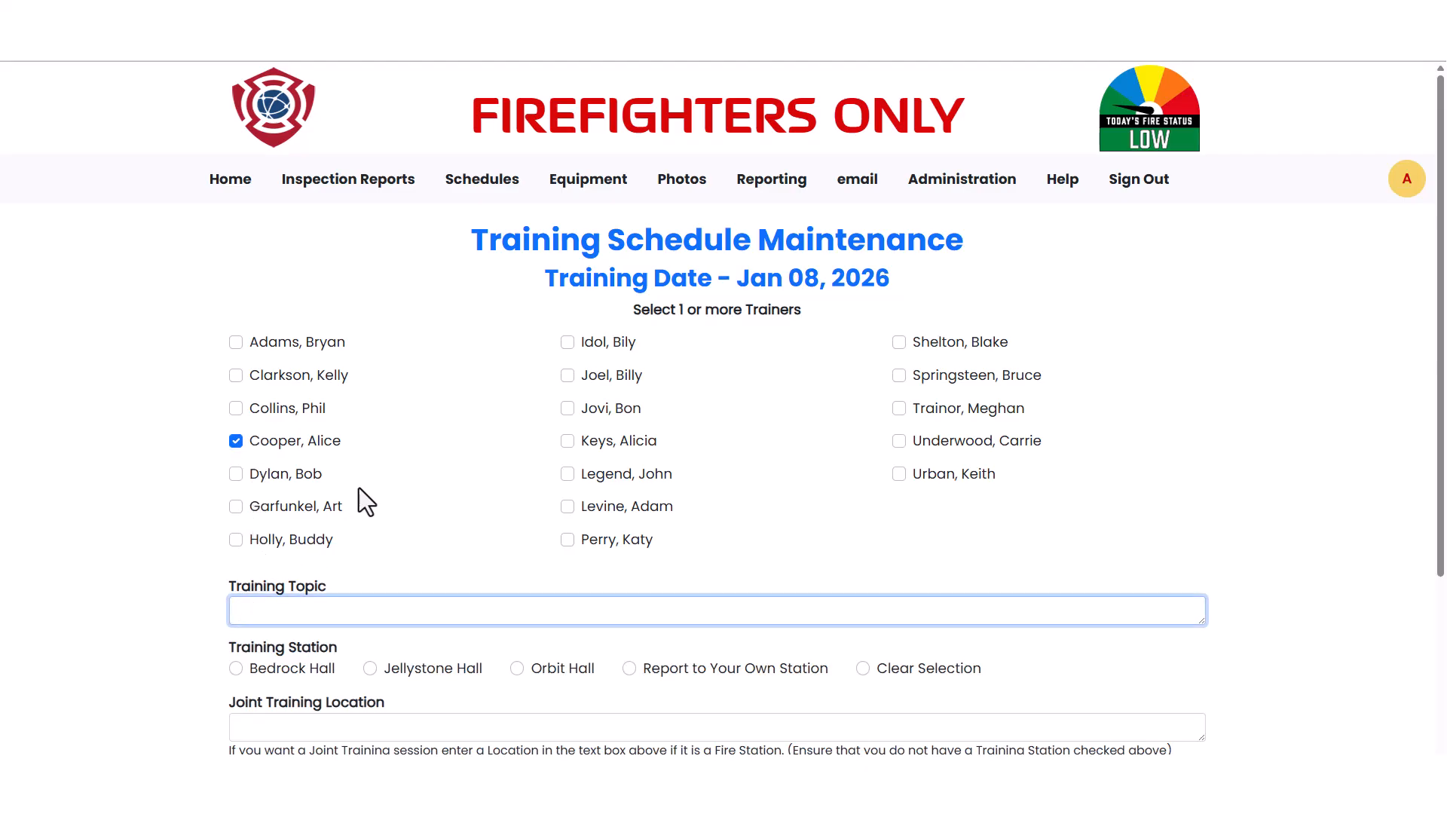
type("Firefighters Insurance Policy Presentation & Review")
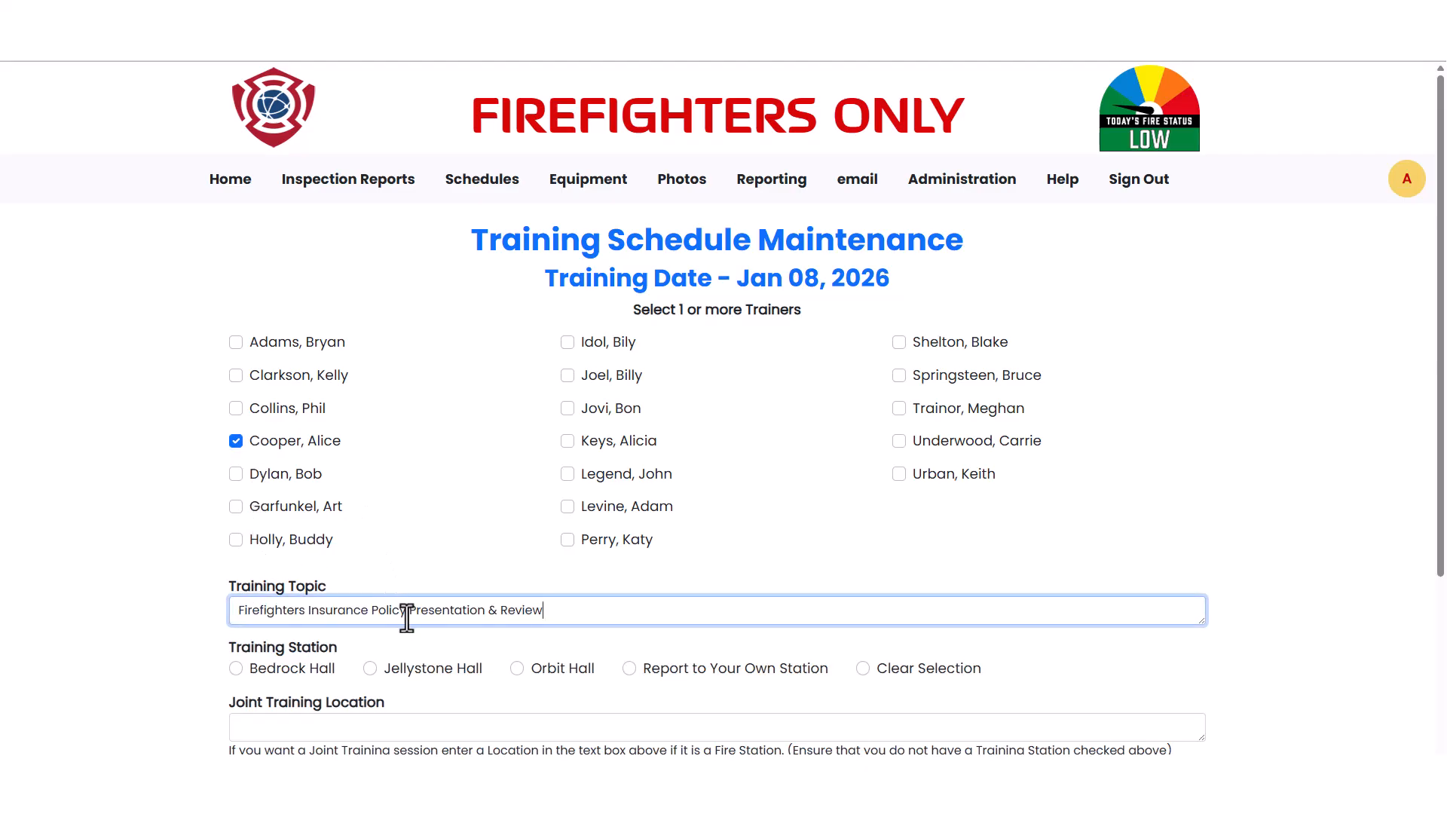
Step: Enter "Jellystone Hall" as the joint training location for the Jan 08 session
scroll(404, 607, "down", 2)
scroll(395, 613, "down", 2)
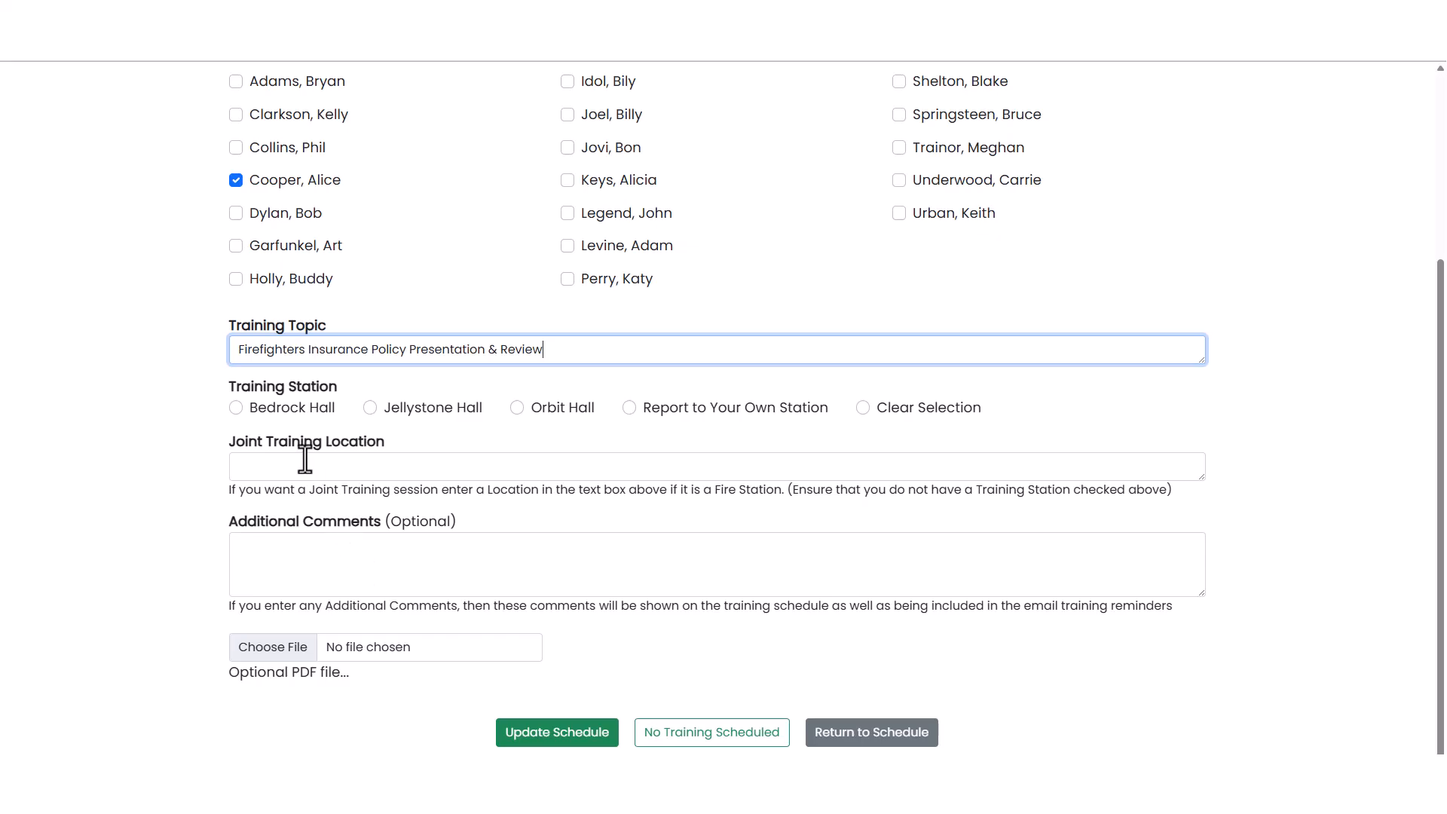
left_click(430, 467)
type("J")
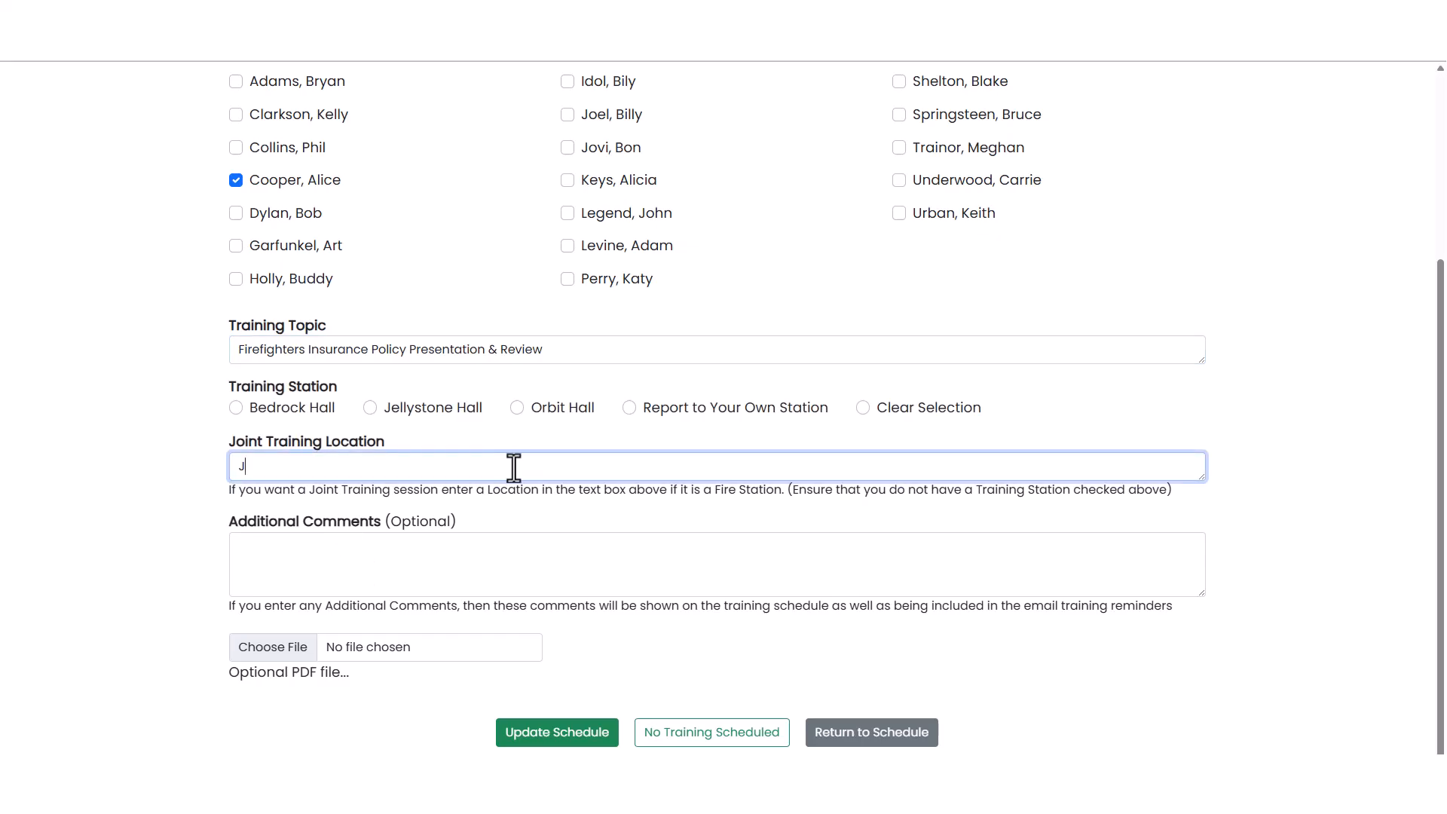
type("ellystone Hall")
Step: Add the comment "Representatives from the Insurance Company will be on hand to explain the options available and answer any questions", save, and return to the schedule
left_click(245, 539)
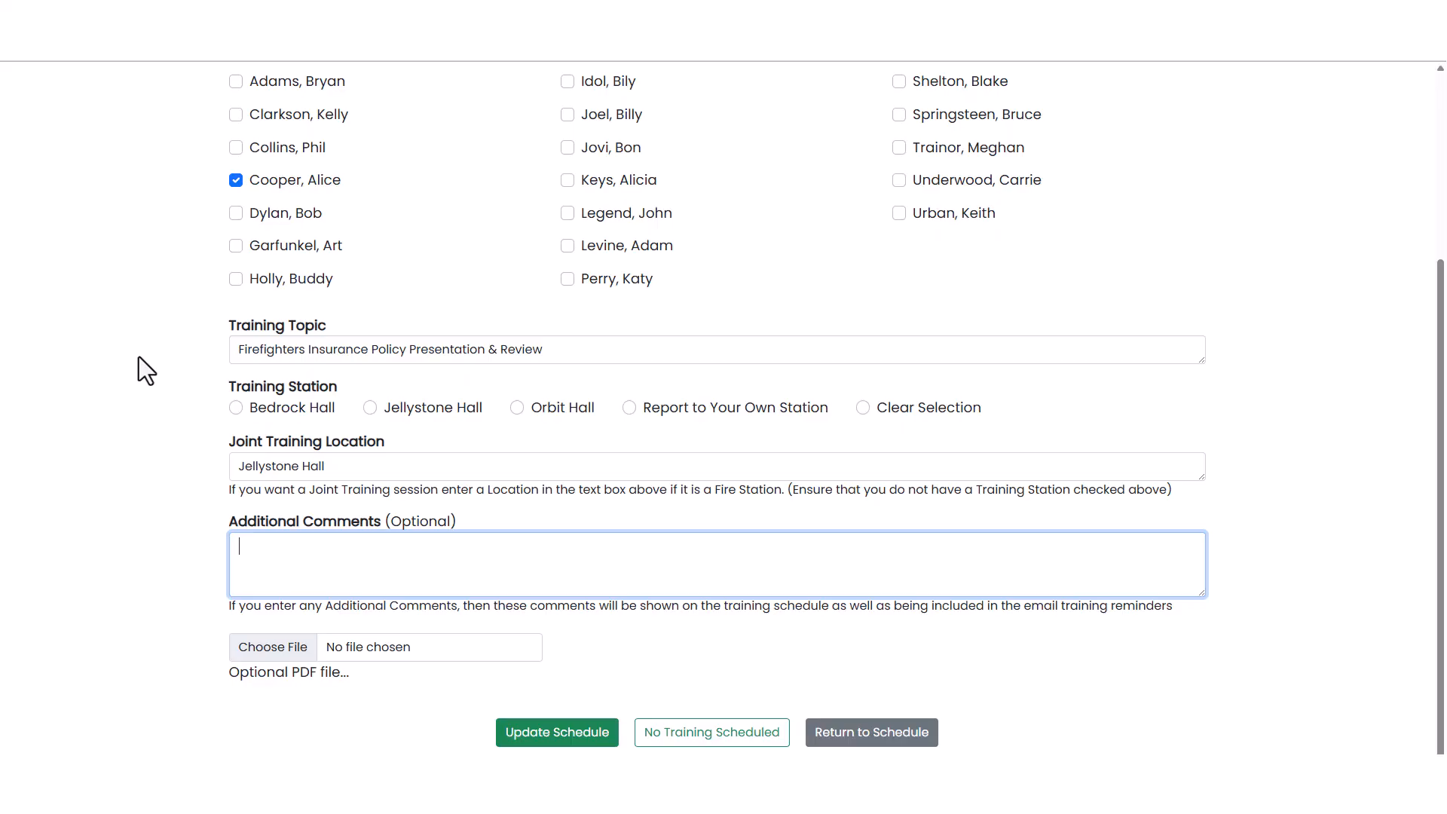
type("Representatives from the Insurance Company will be on hand to explain the options available and answer any questions")
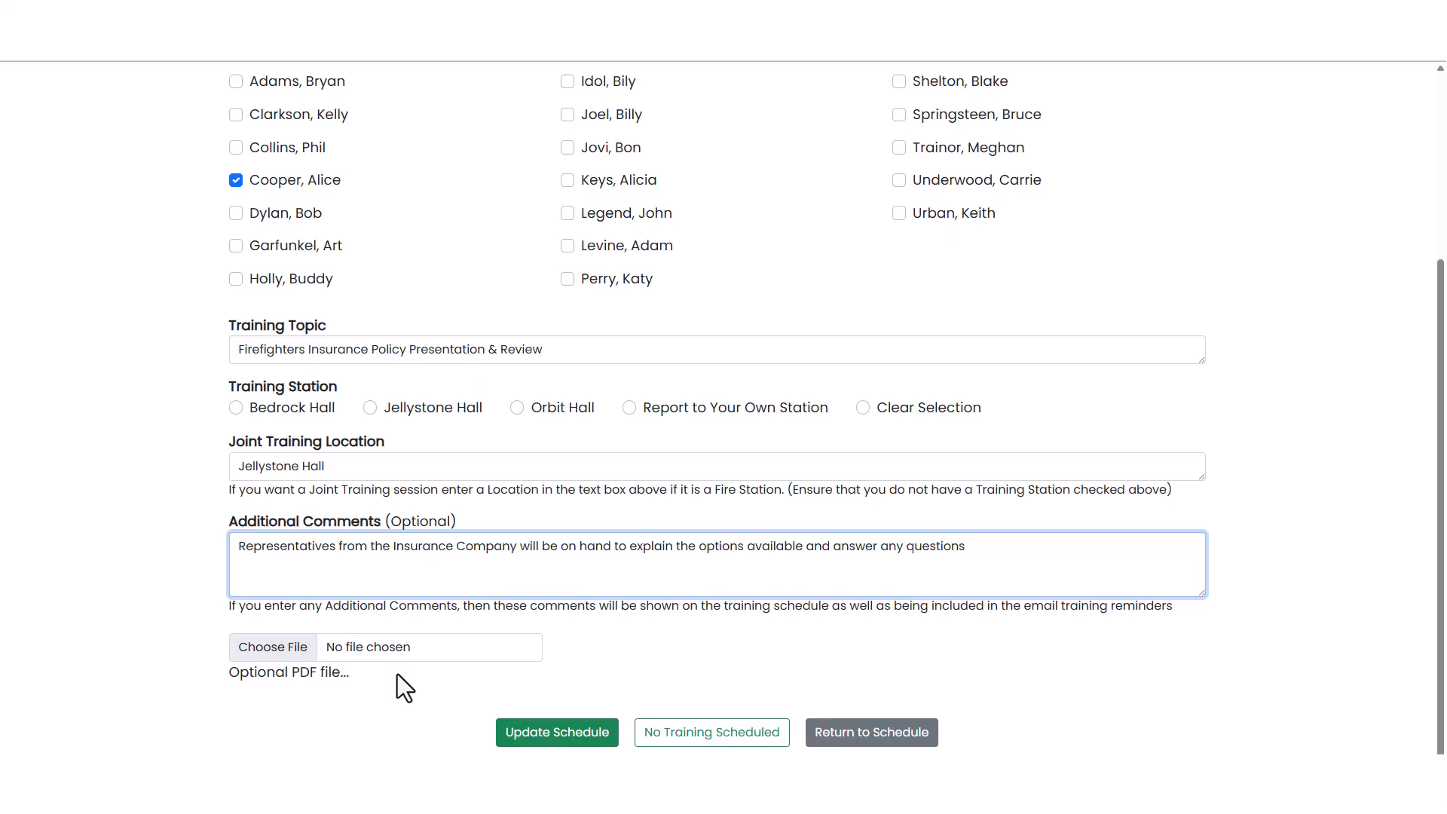
left_click(545, 736)
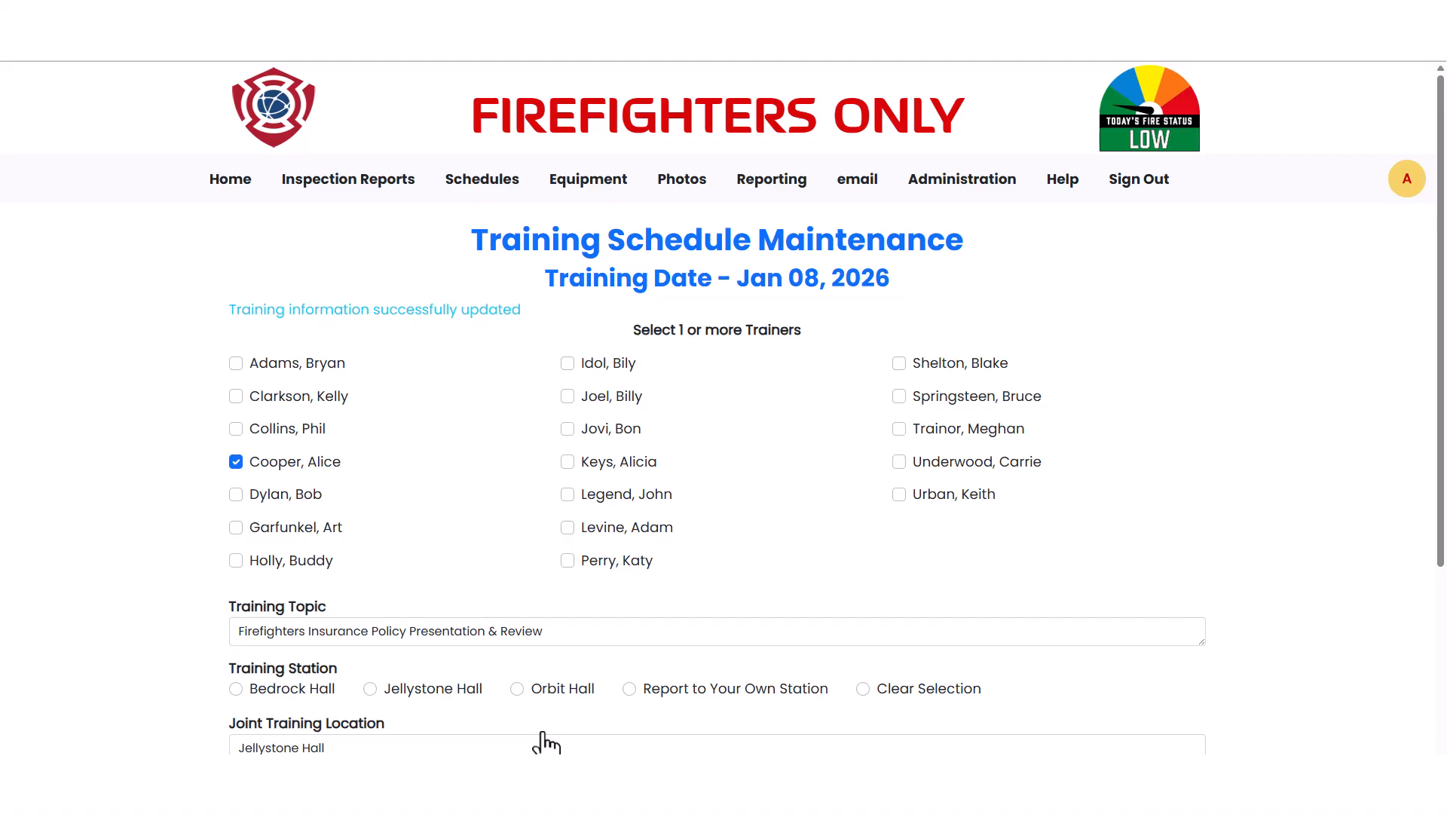
scroll(544, 742, "down", 2)
scroll(549, 743, "down", 2)
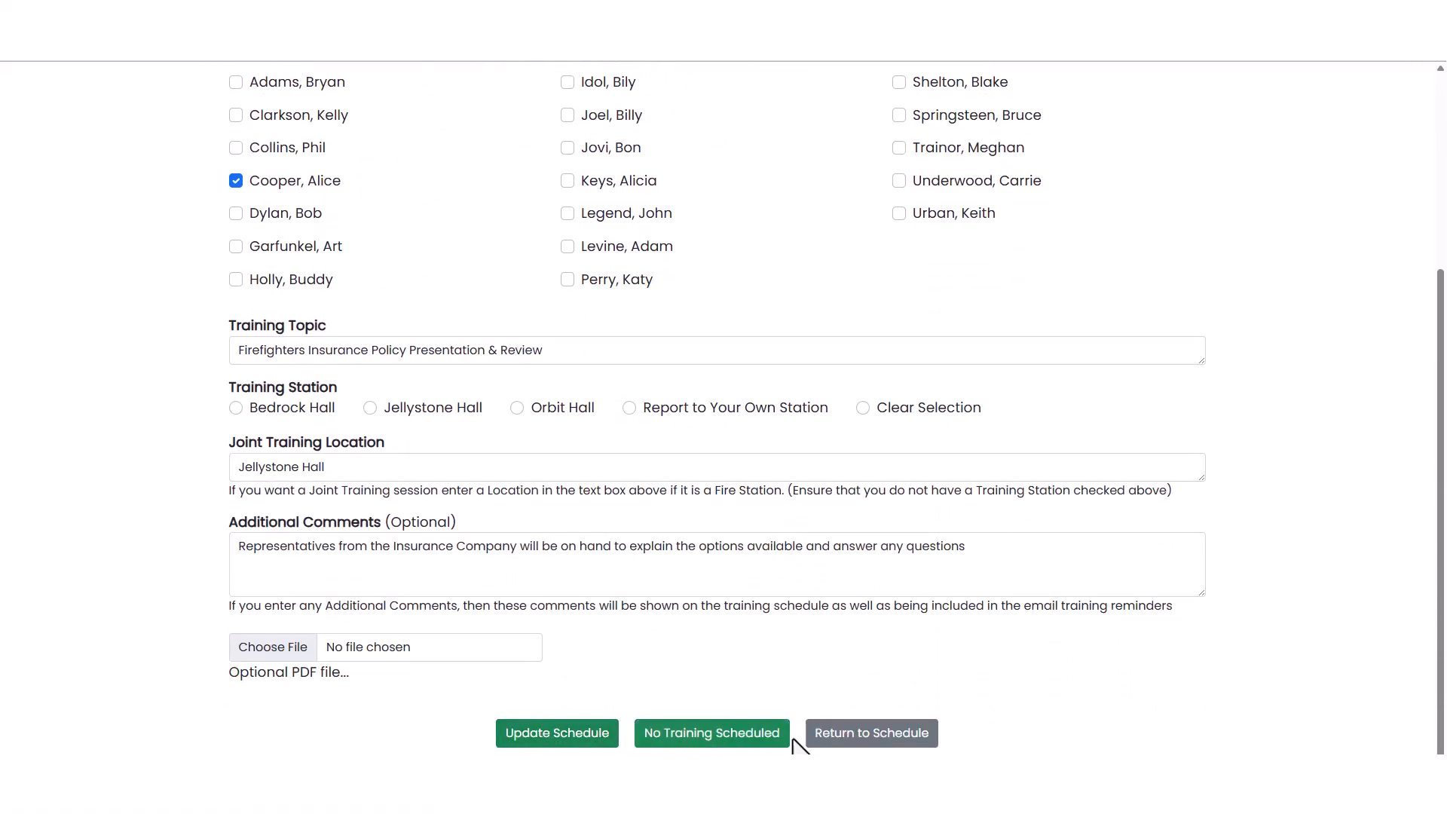
left_click(835, 745)
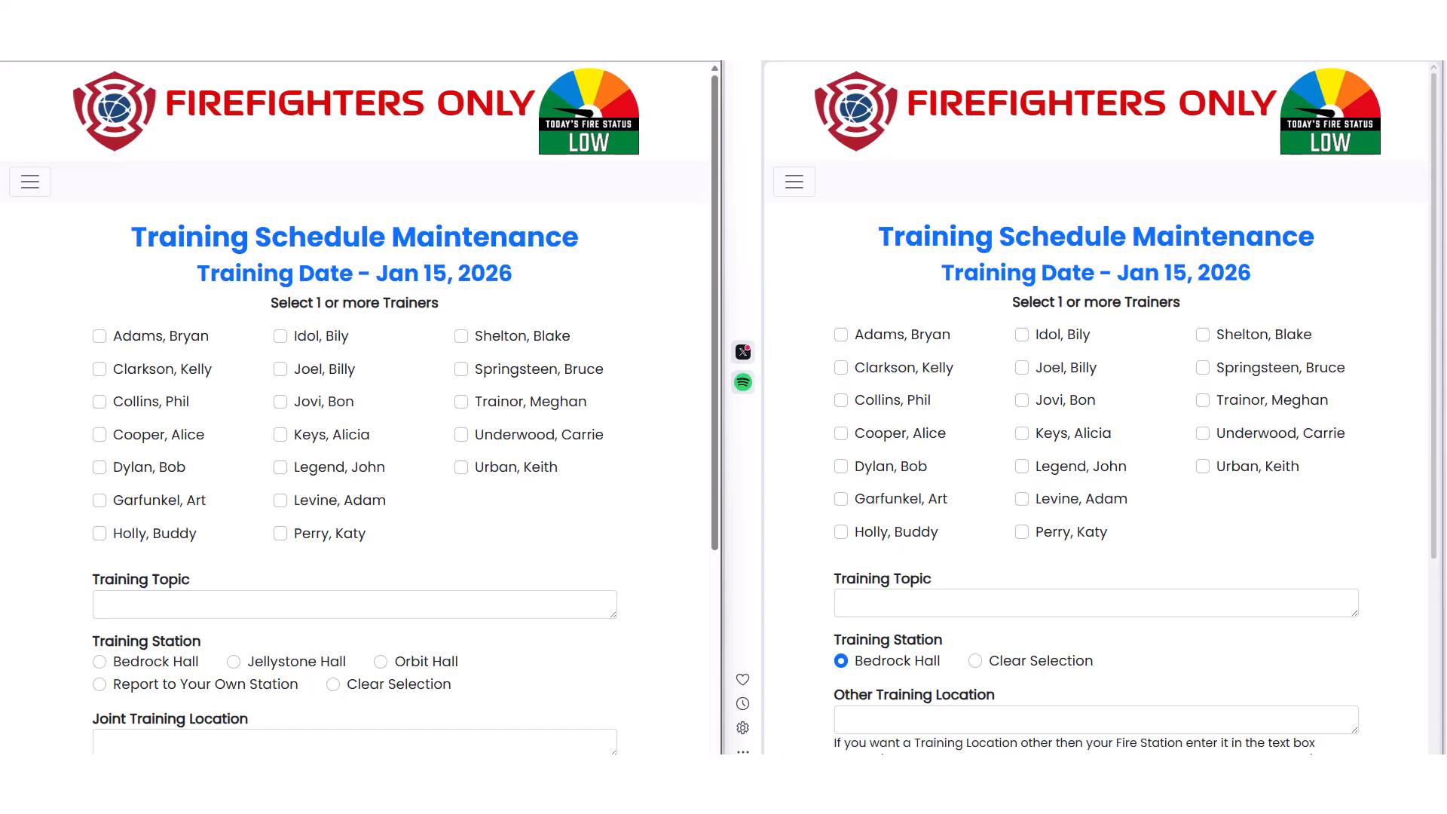
Step: Open the Jan 15 training date and assign Bob Dylan, Adam Levine and Carrie Underwood as trainers
scroll(716, 709, "down", 4)
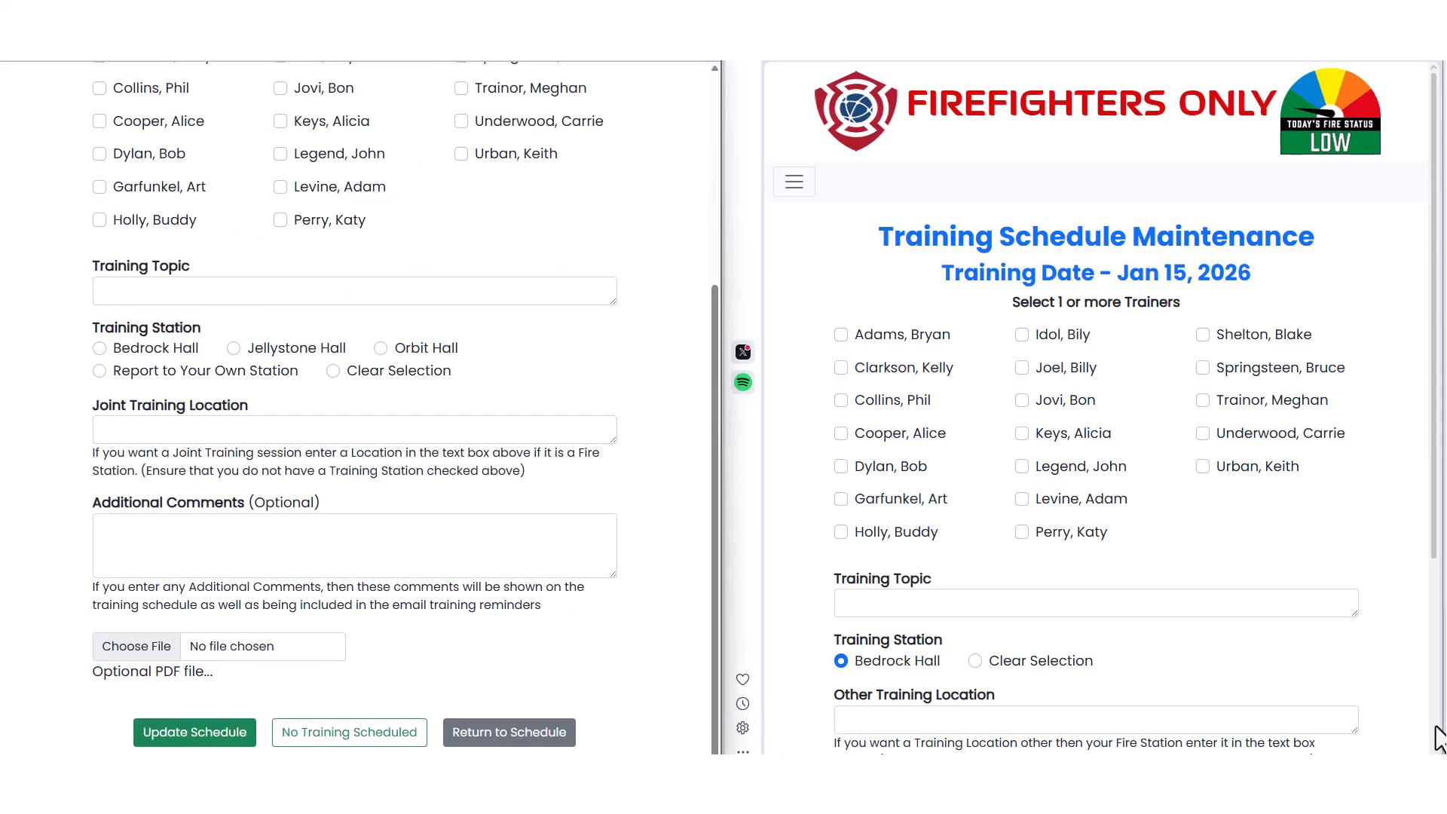
scroll(1434, 736, "down", 4)
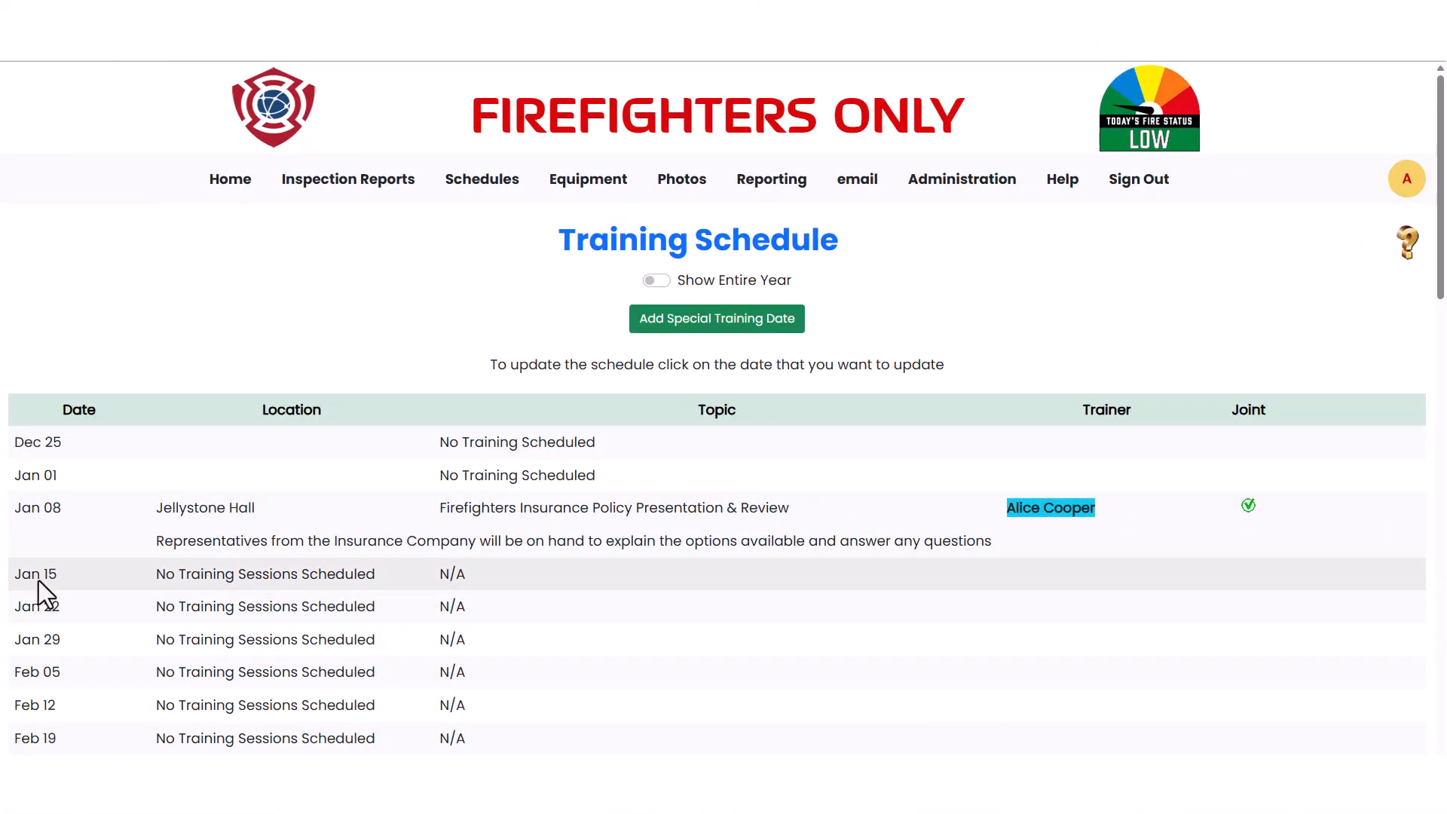
left_click(38, 581)
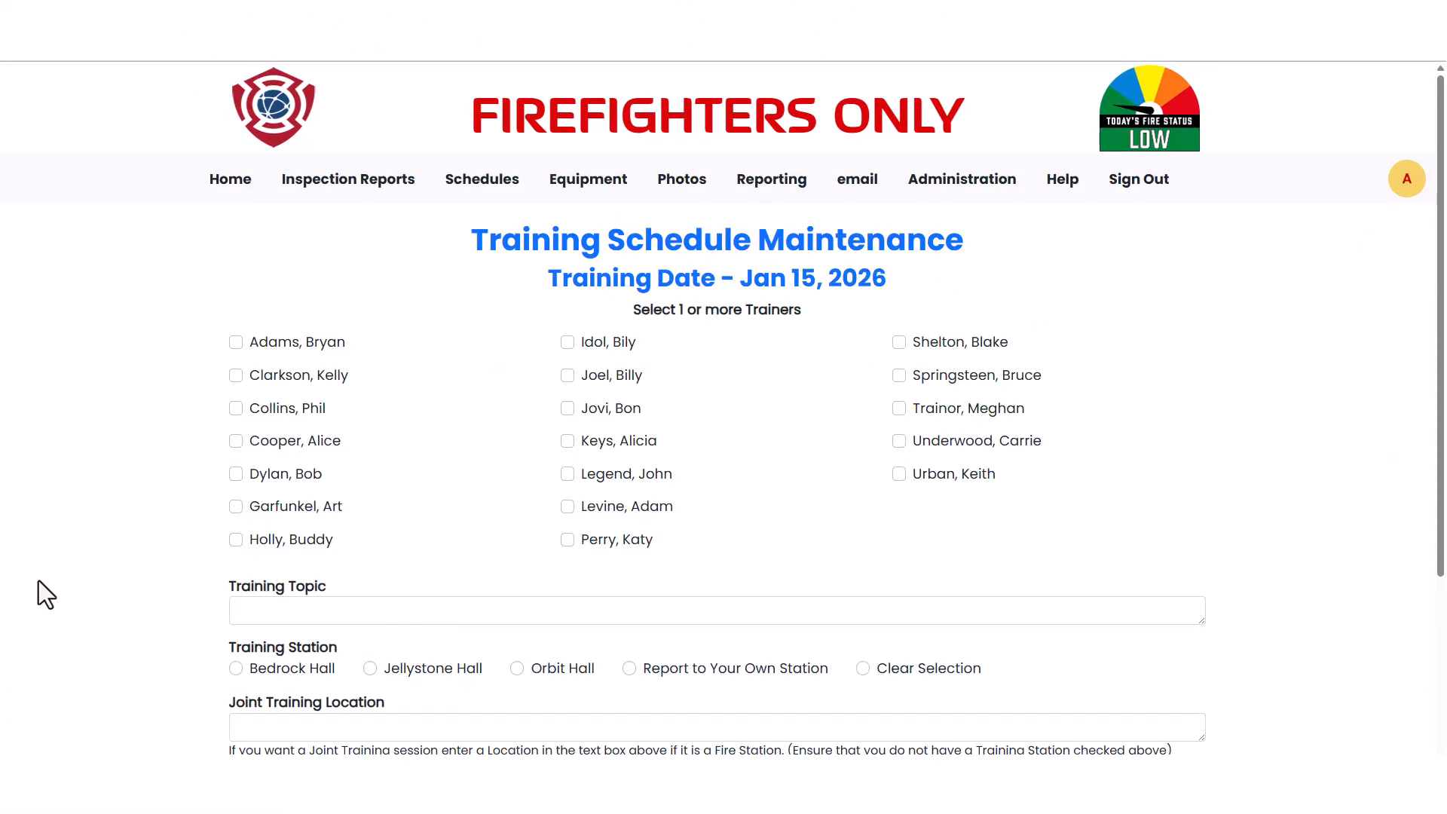
left_click(301, 473)
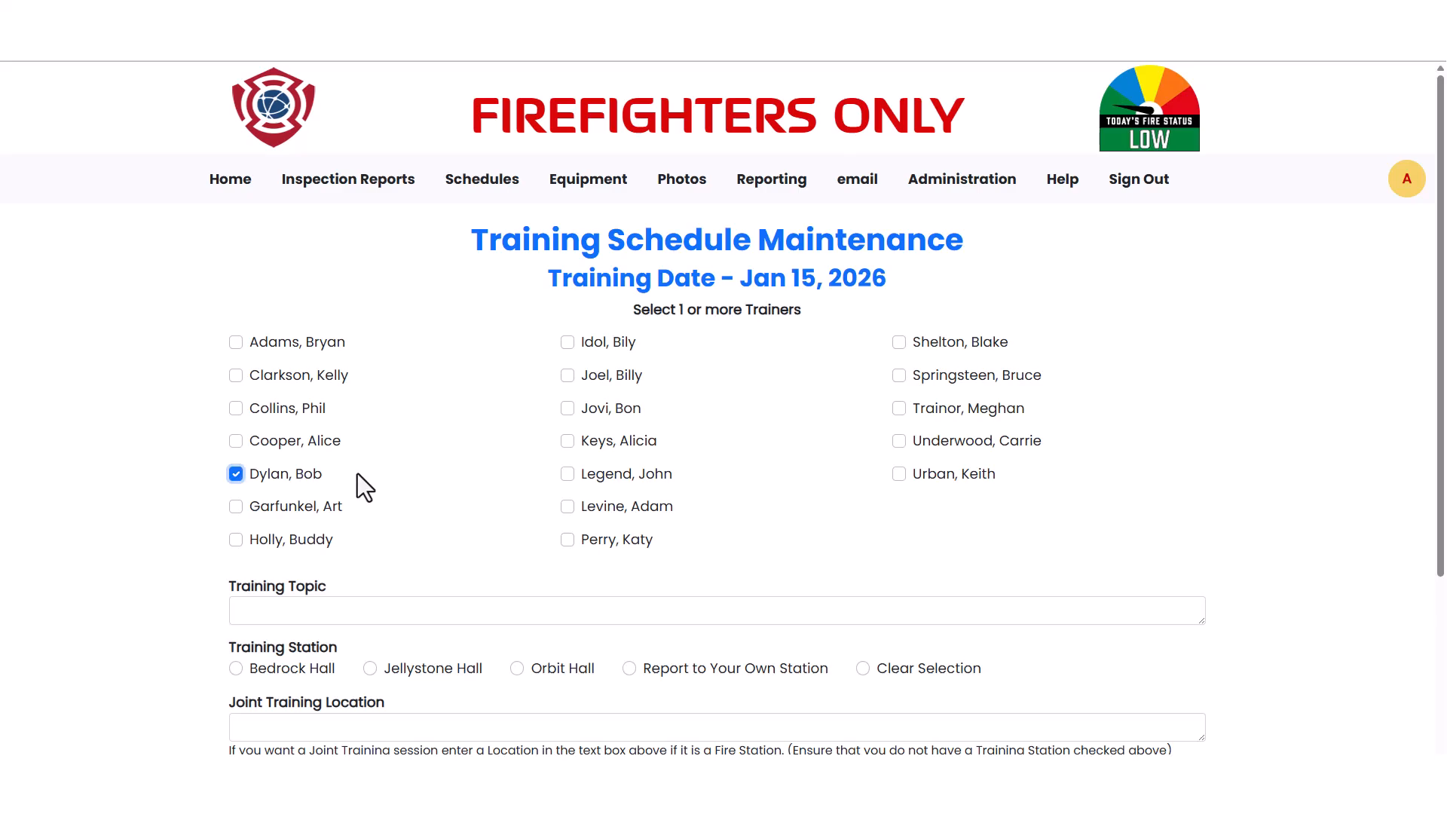
left_click(625, 511)
left_click(933, 441)
Step: Enter "Truck Checks" as the Jan 15 training topic and set the training station to Report to Your Own Station
left_click(340, 612)
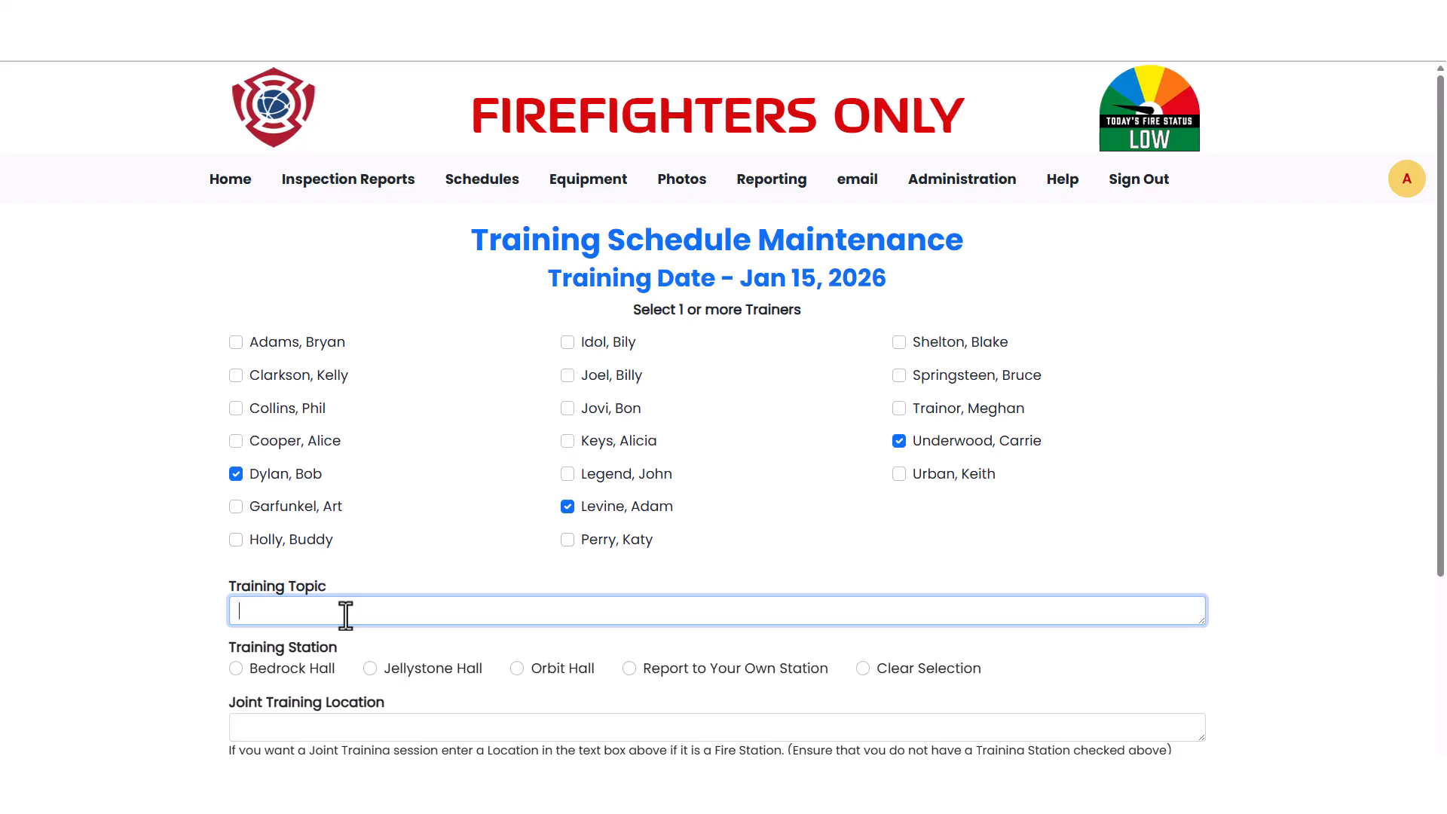
type("Truck Checks")
left_click(721, 670)
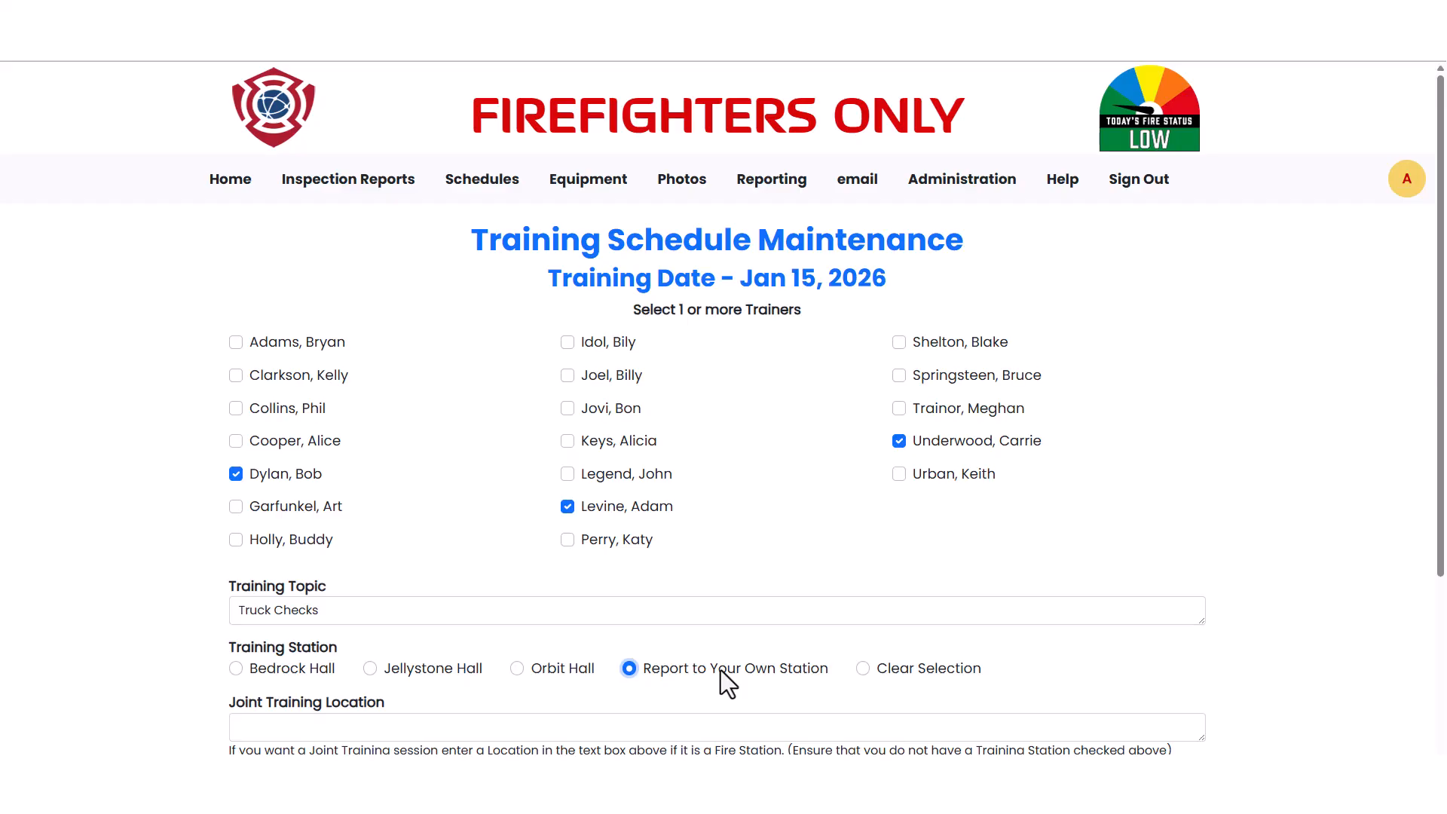
scroll(720, 670, "down", 3)
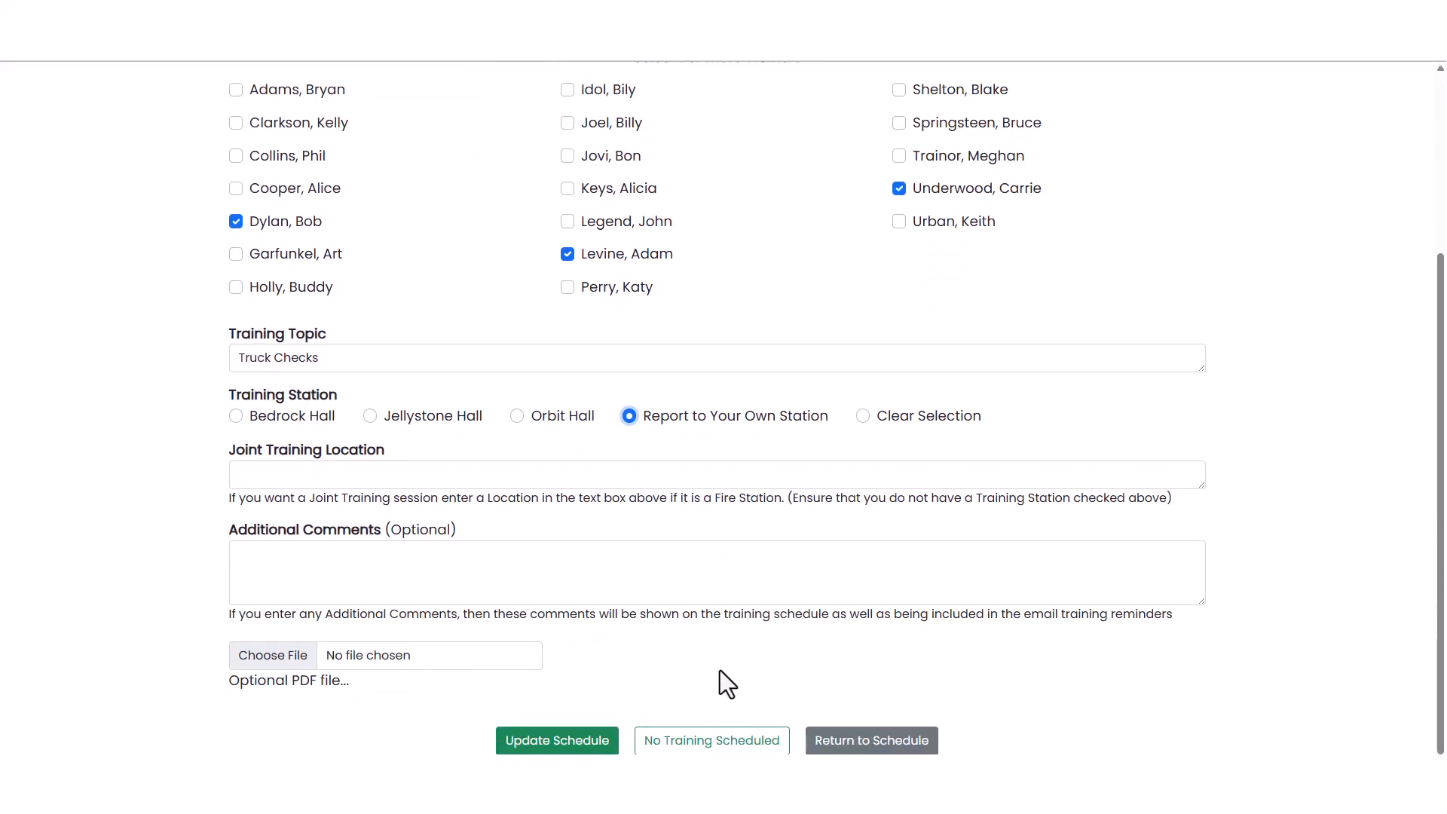
Step: Save the Jan 15 training session and return to the schedule
left_click(580, 738)
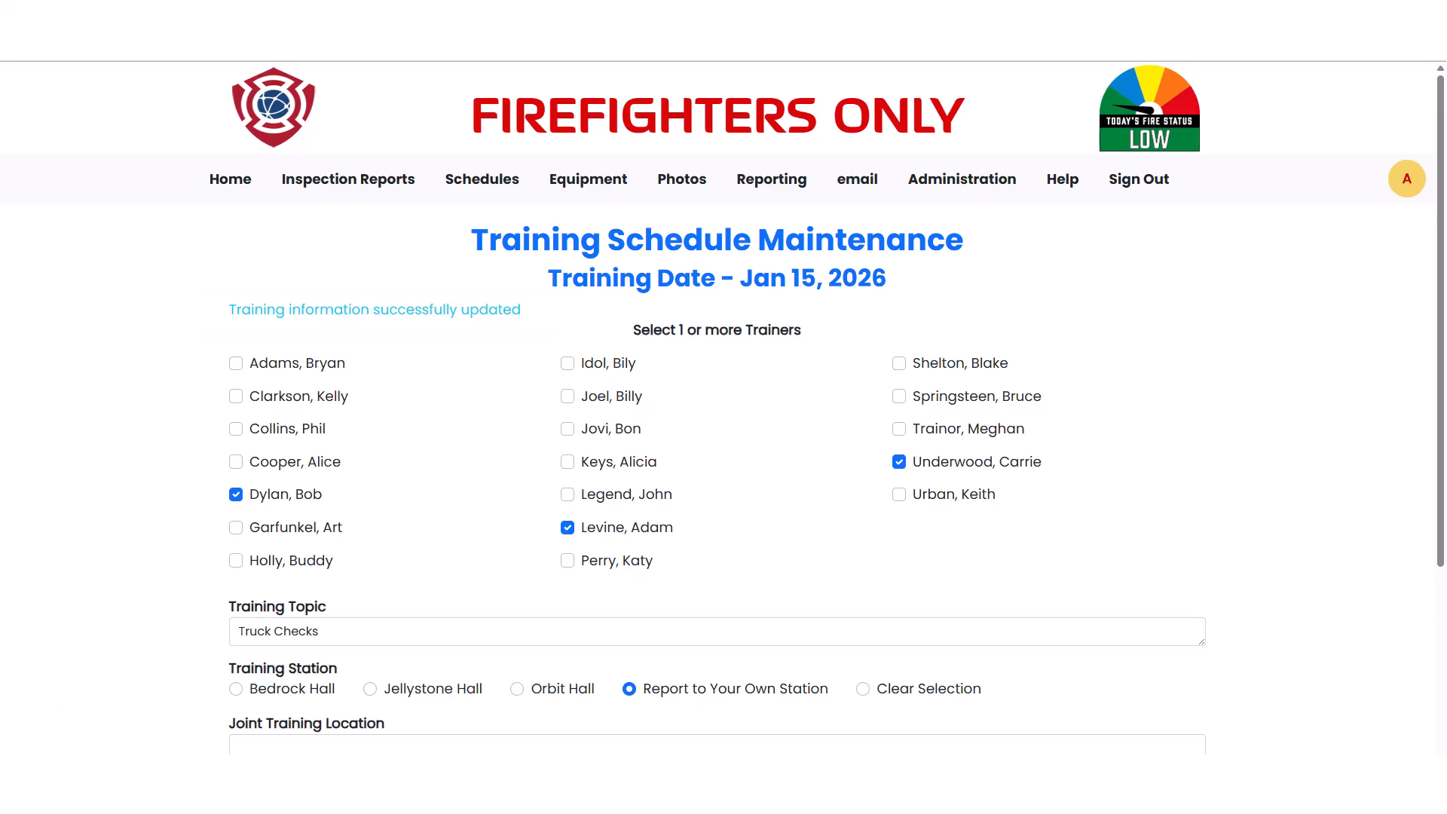
scroll(155, 749, "down", 4)
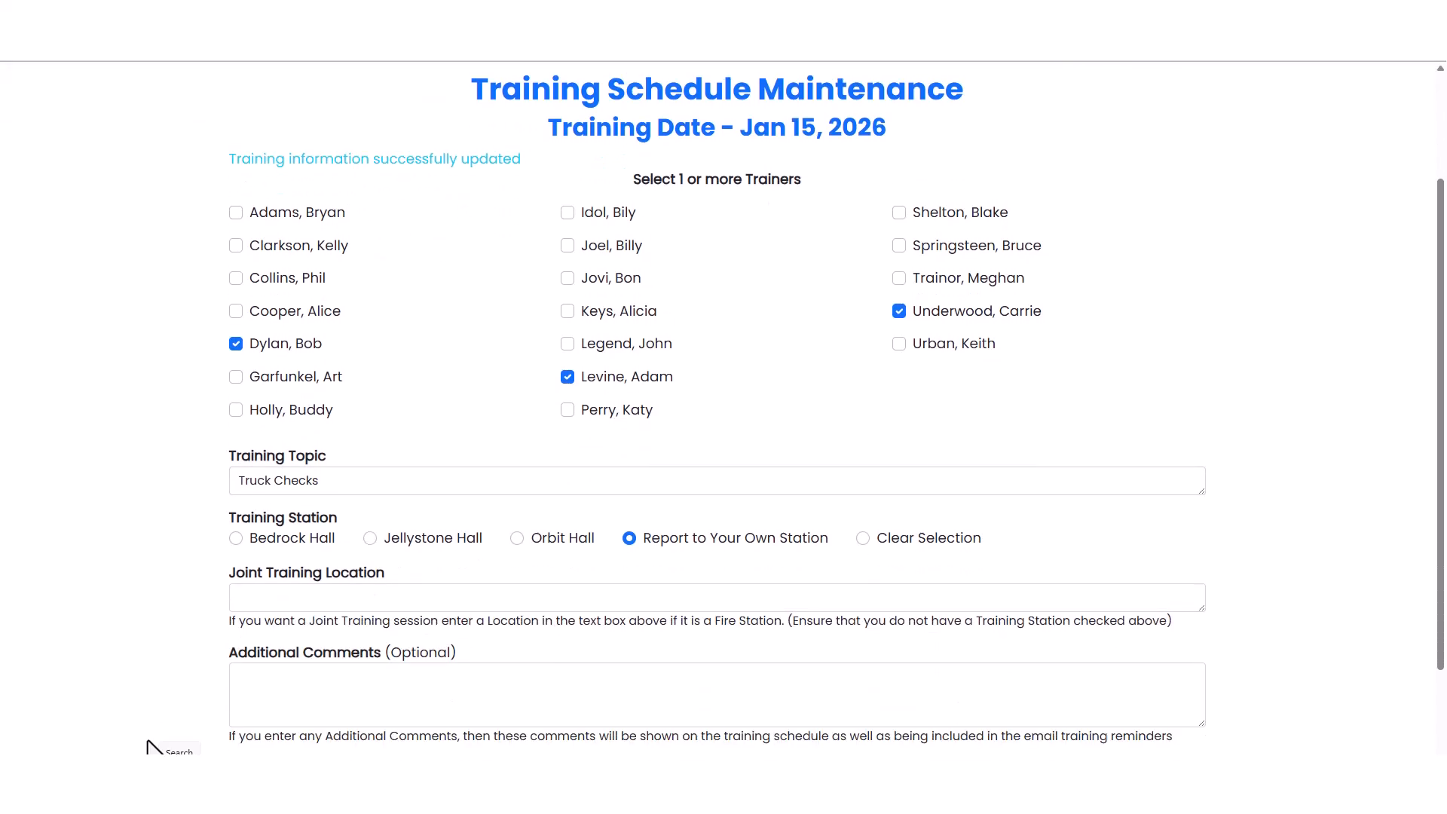
left_click(845, 735)
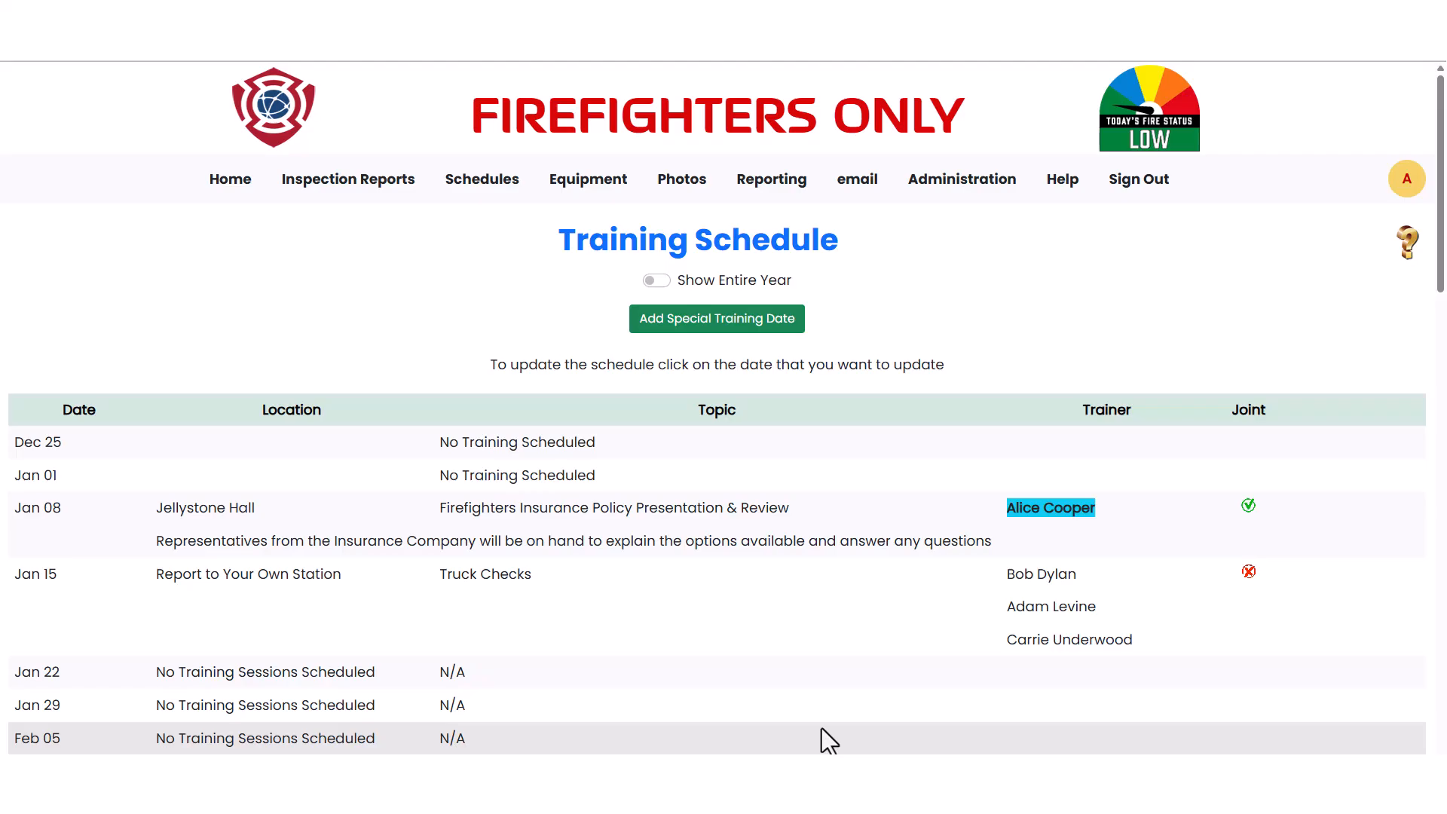
Step: Open the Jan 22 training date and assign Alicia Keys, Katy Perry and Carrie Underwood as trainers
left_click(46, 675)
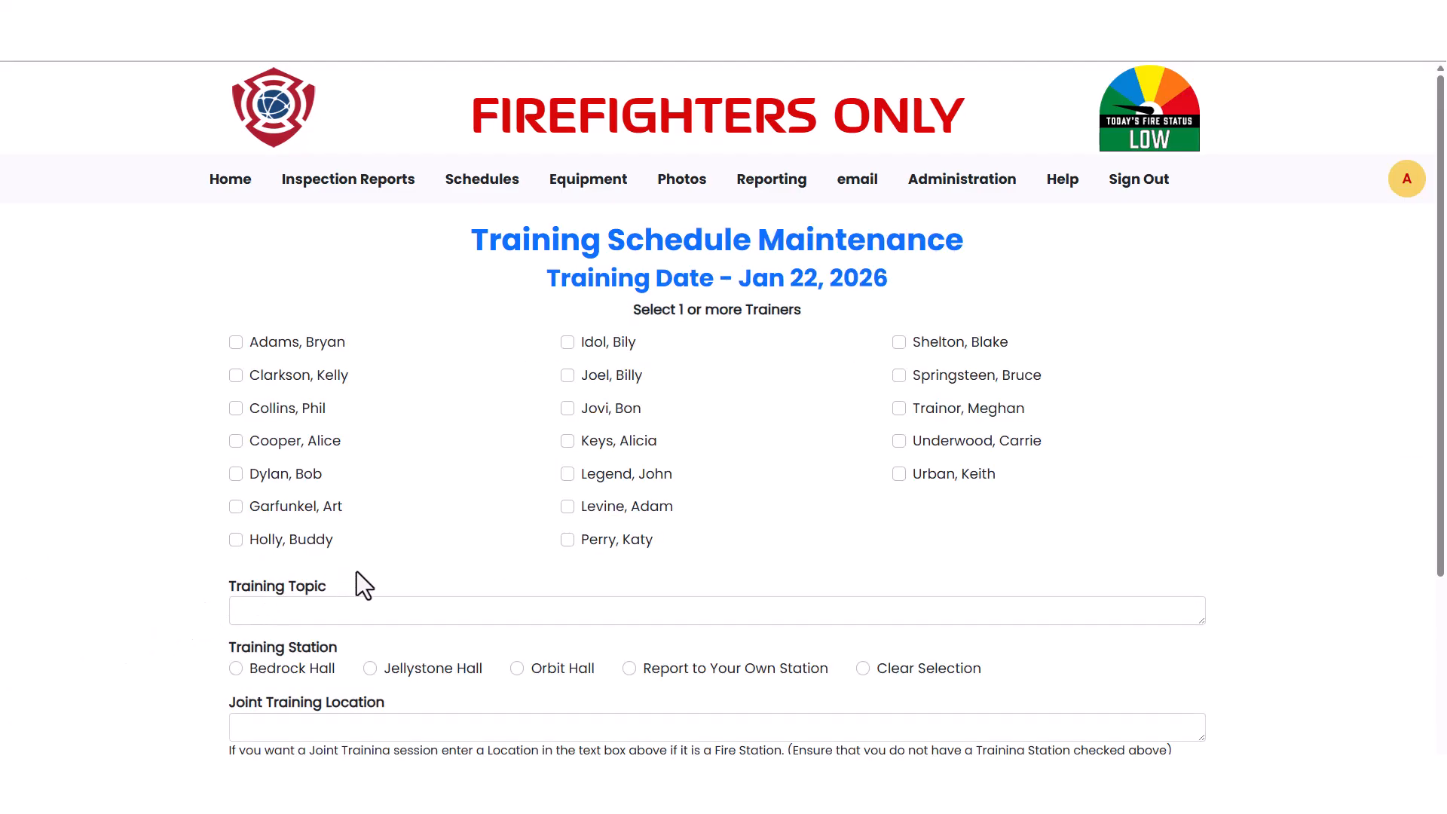
left_click(625, 444)
left_click(619, 539)
left_click(988, 440)
Step: Enter "First Aid and CPR Training" as the Jan 22 topic and "Bedrock Hall" as the joint training location
left_click(291, 608)
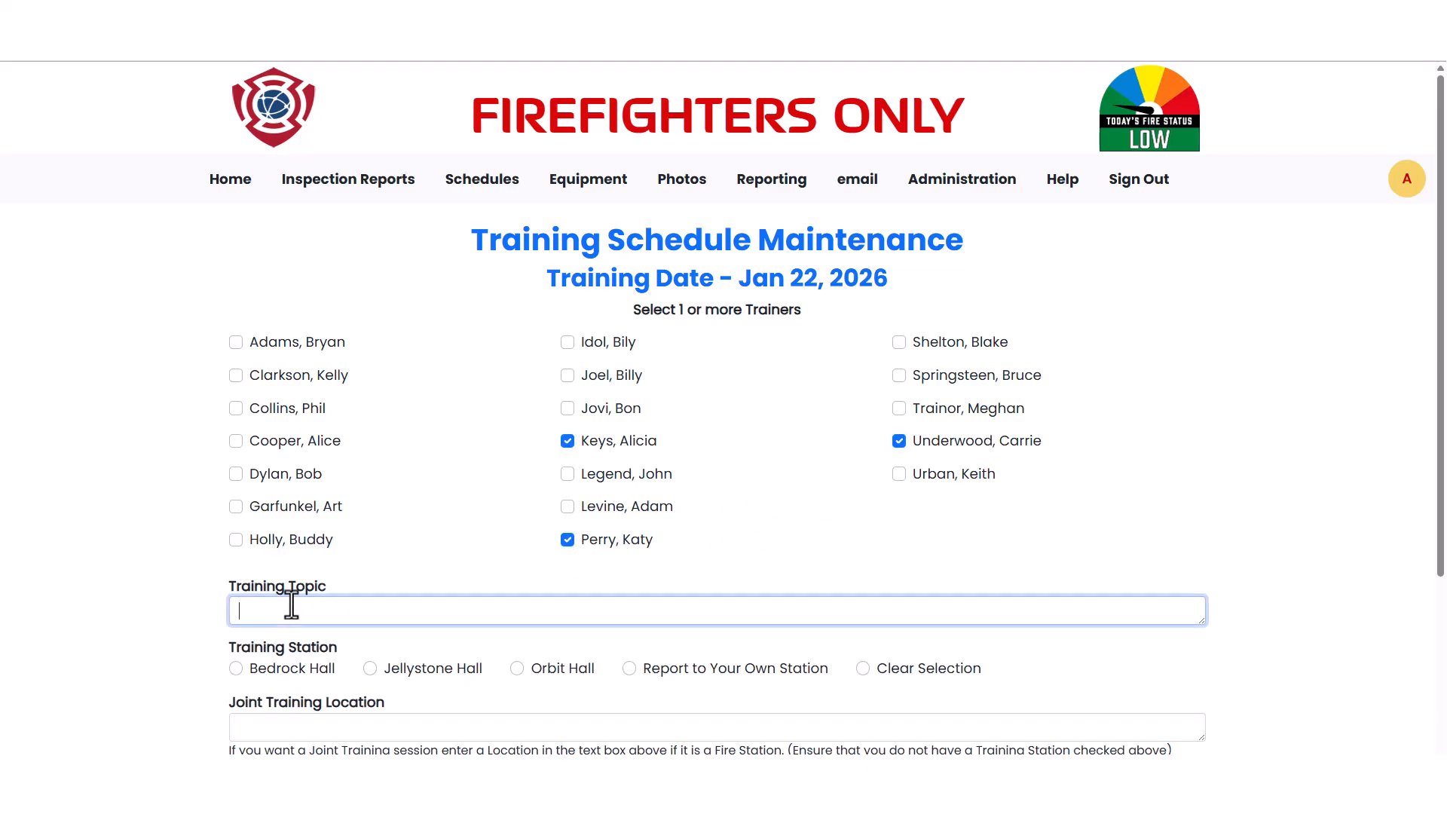
right_click(291, 609)
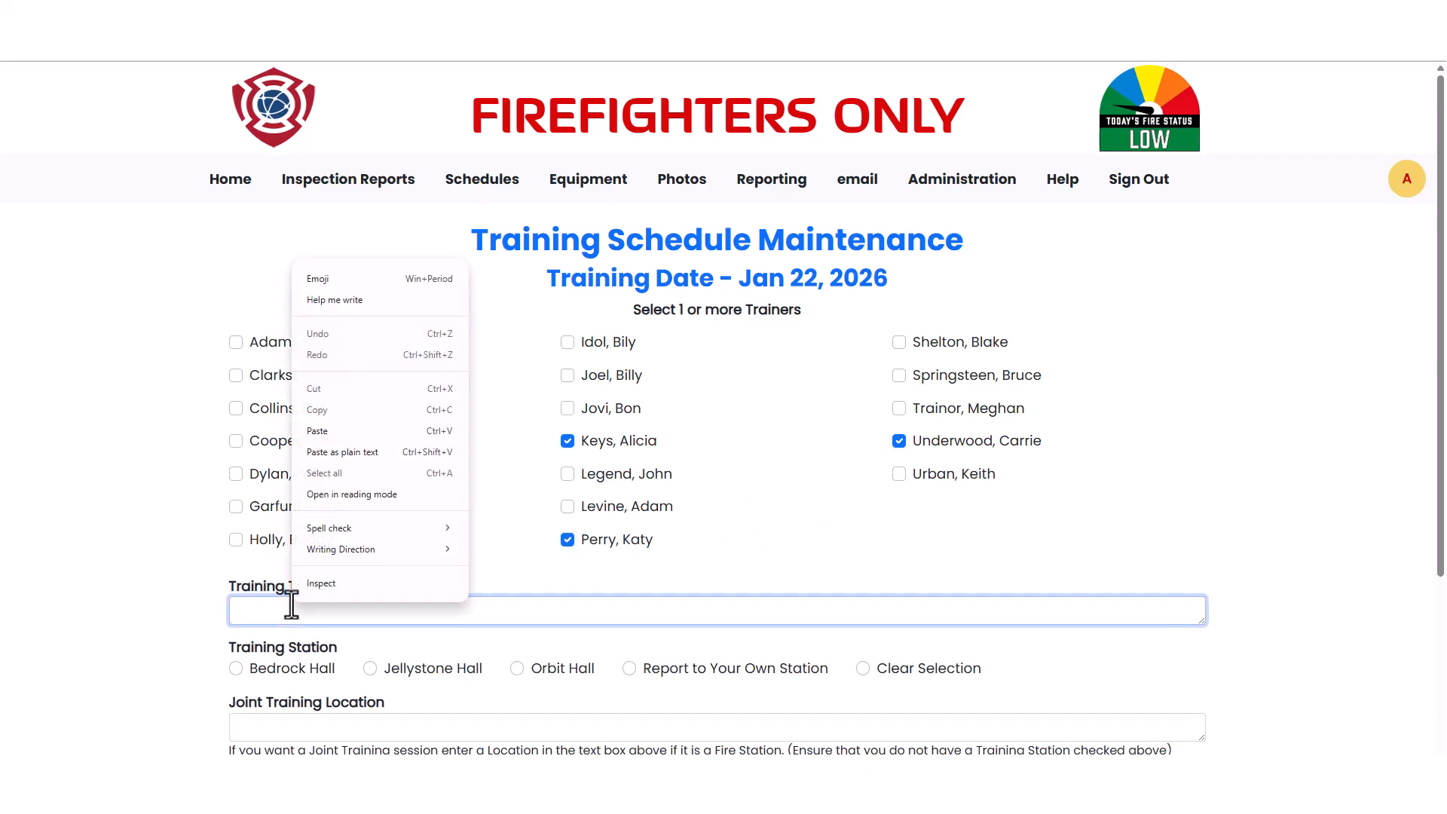
left_click(316, 445)
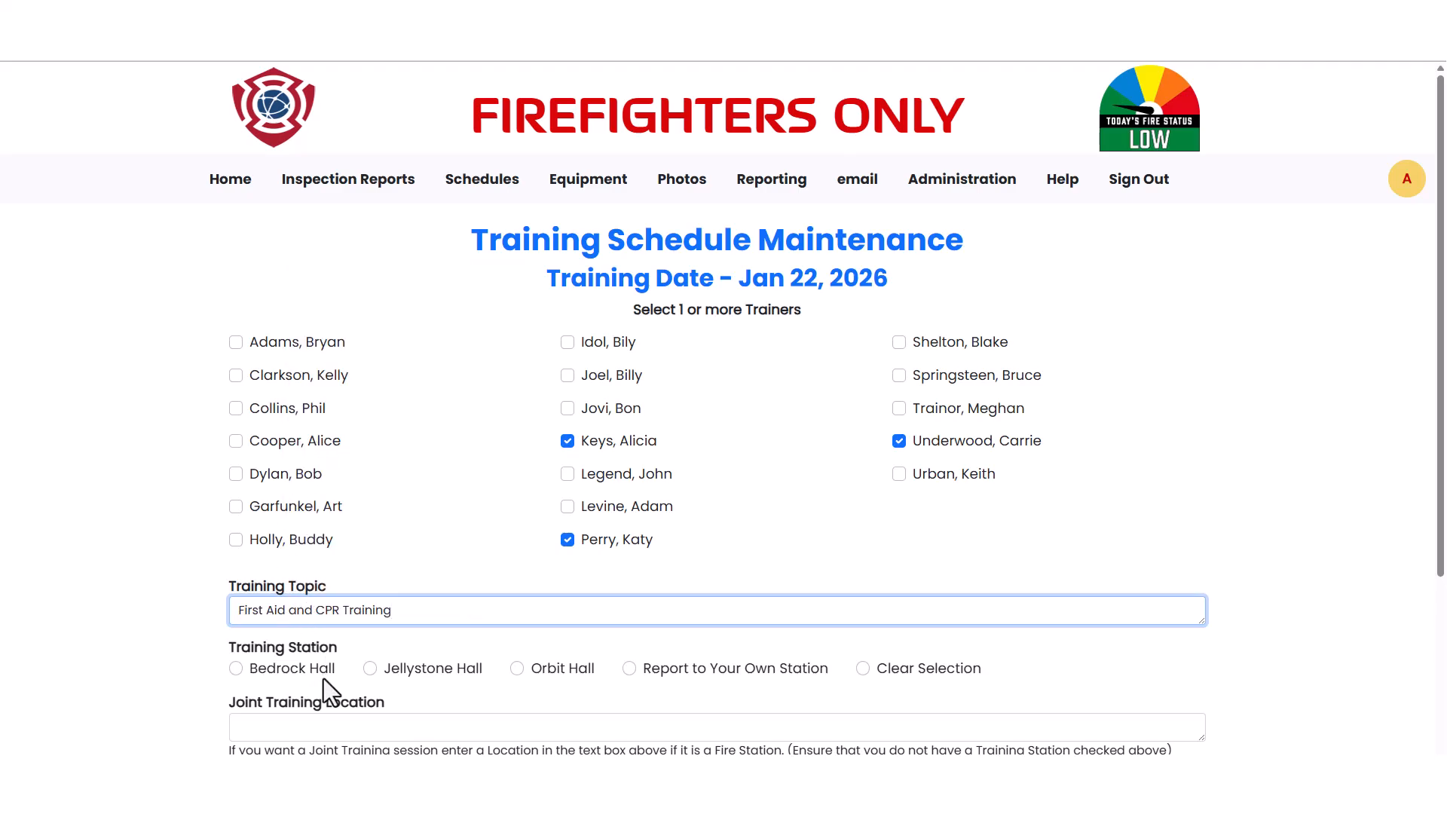
left_click(324, 728)
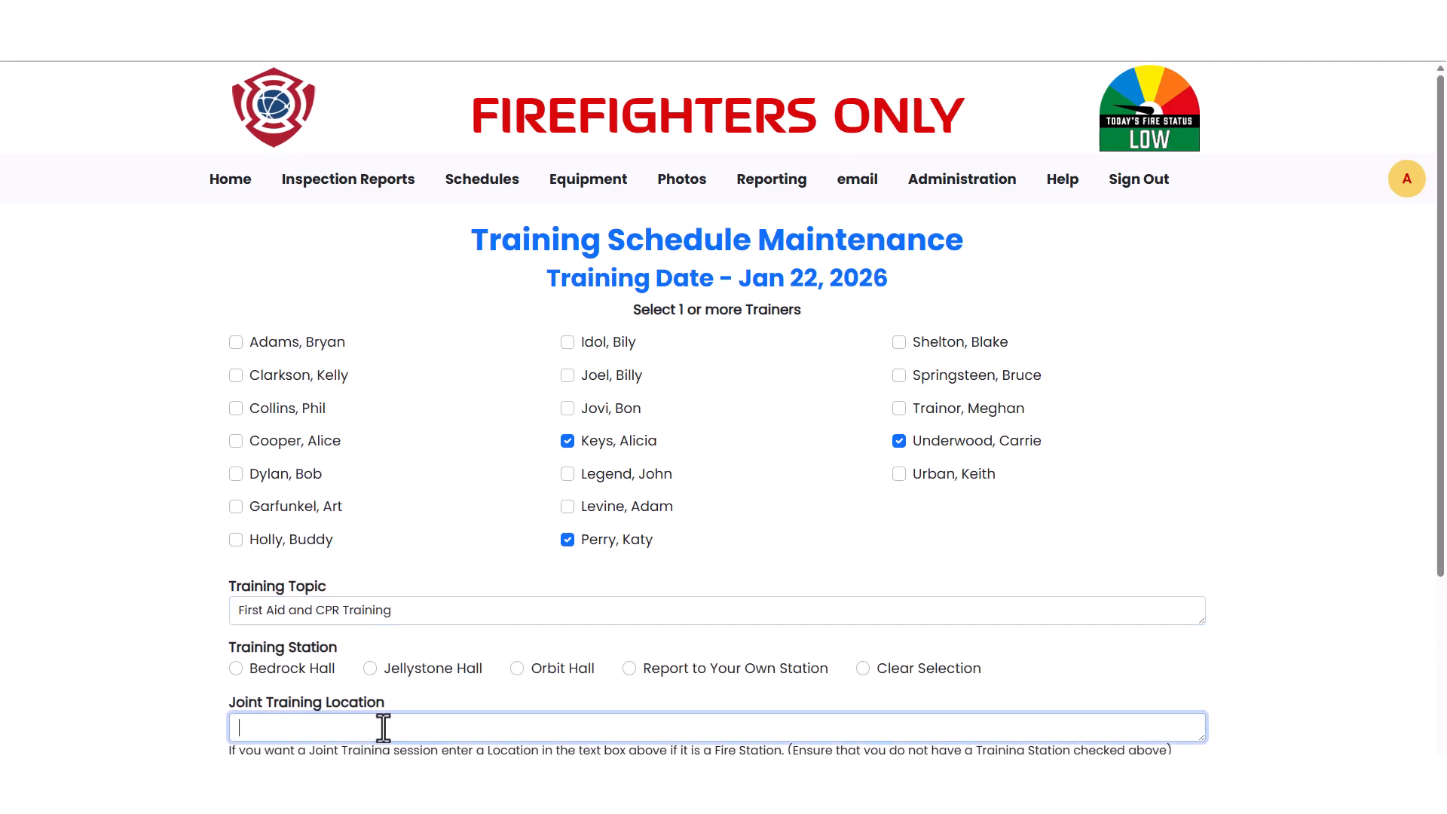
type("Bedrock Hall")
Step: Add the comment "Please read the attached file before the training day" to the Jan 22 session
scroll(407, 727, "down", 3)
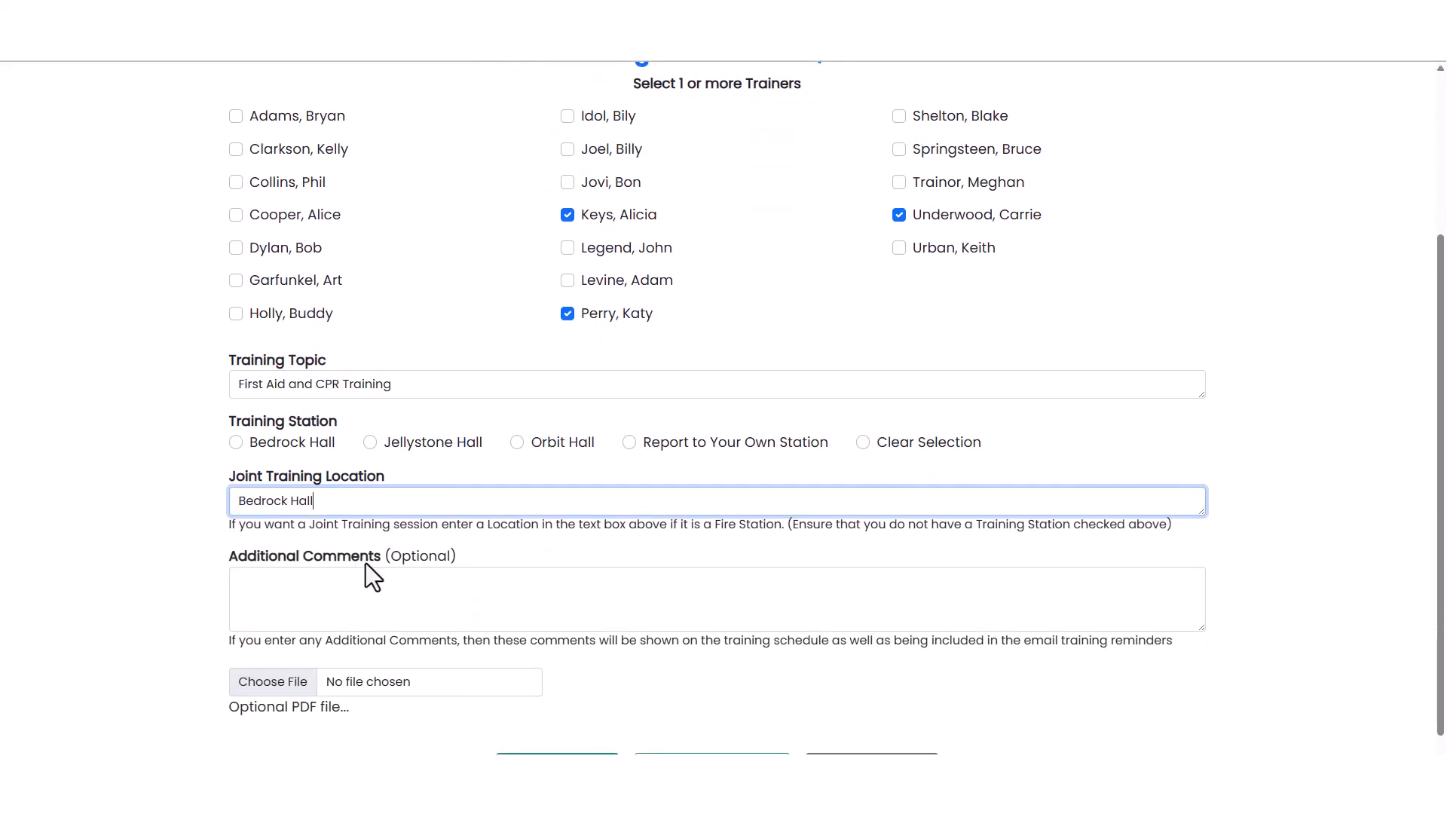
left_click(362, 581)
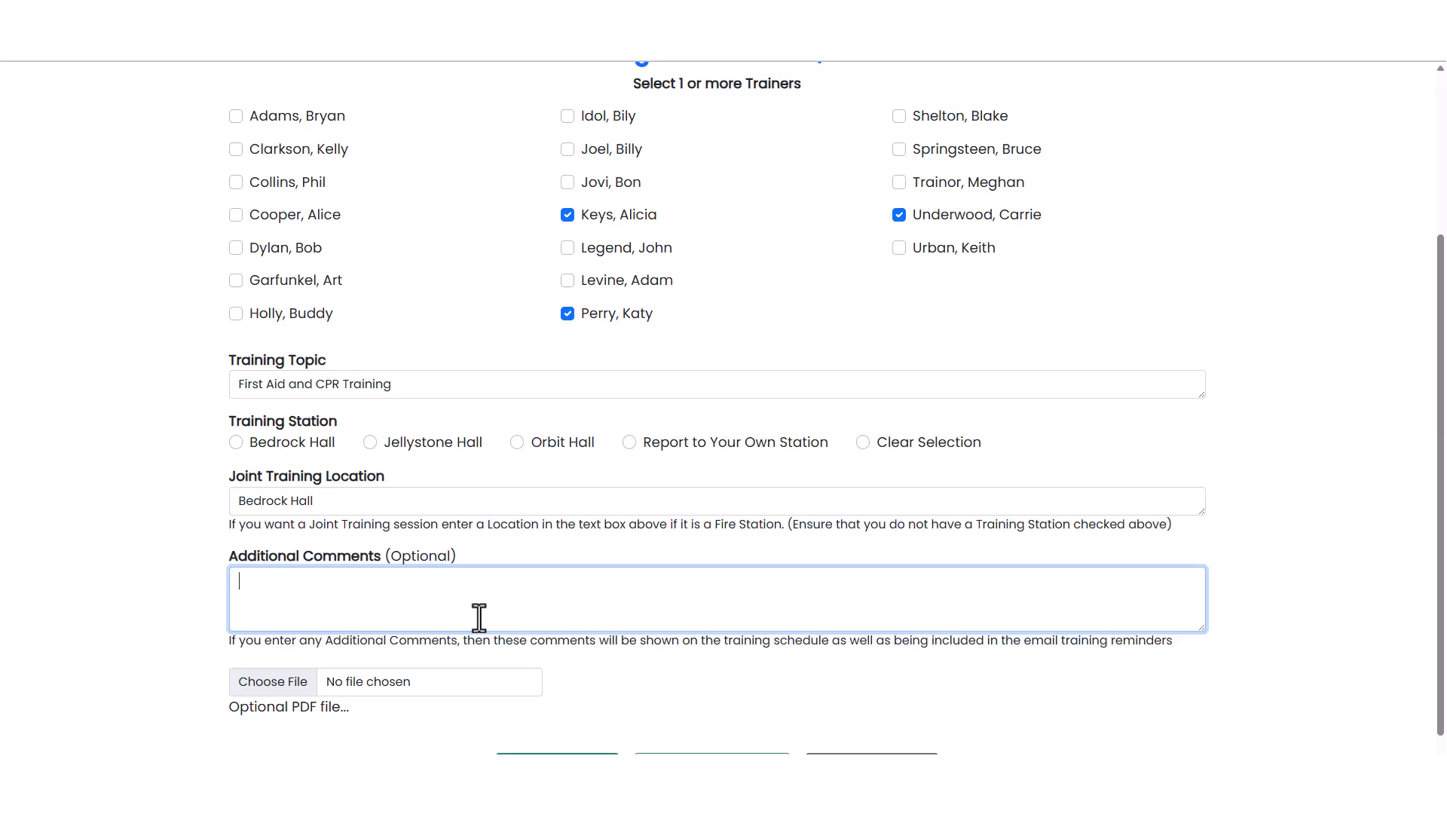
type("Please read the attached fil")
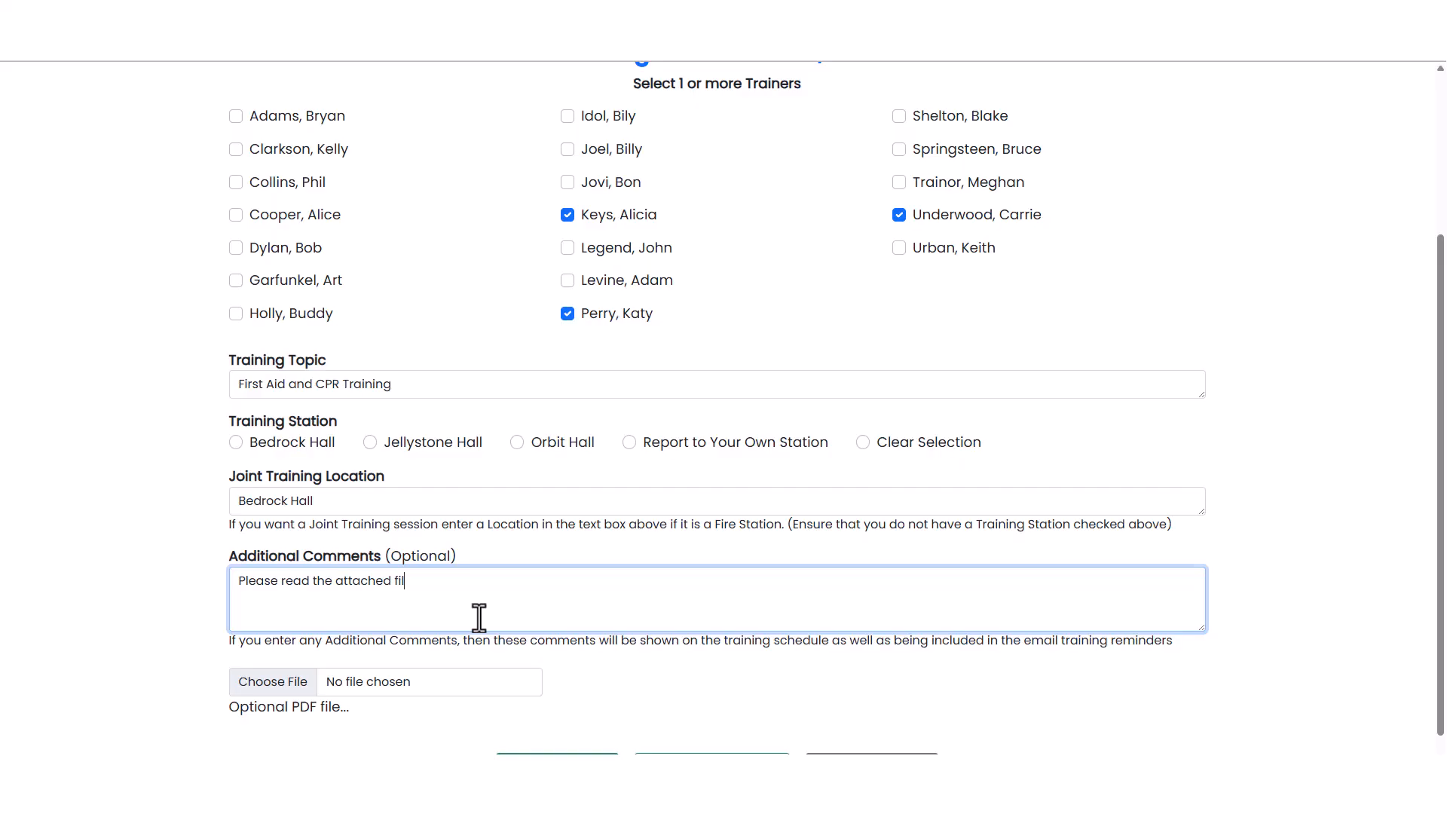
type("e before the tra")
type("ining dat")
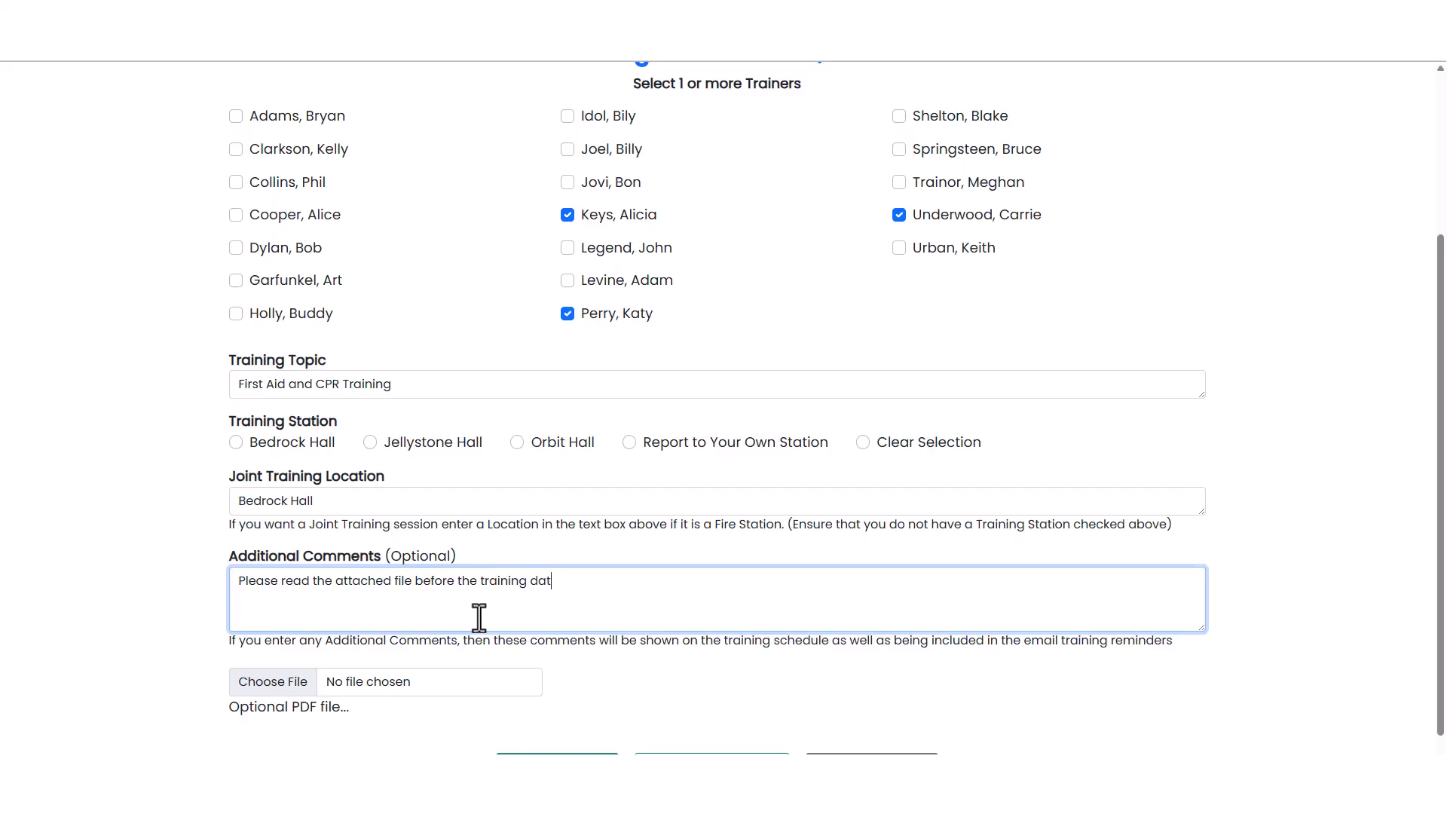
key("BackSpace")
type("y")
Step: Attach the file CPR Reading Material.pdf to the Jan 22 session and save the session
left_click(297, 690)
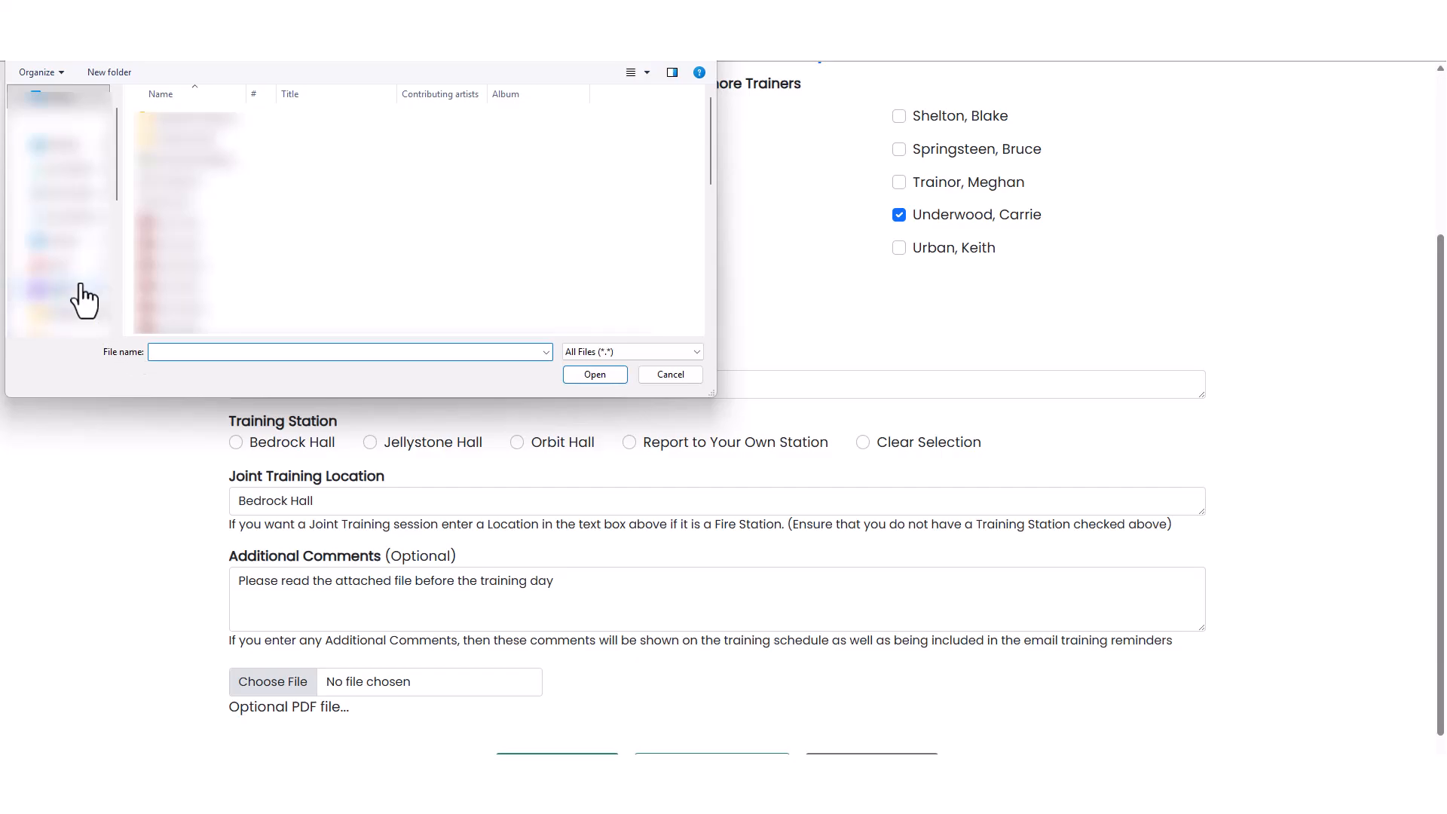
scroll(83, 309, "down", 5)
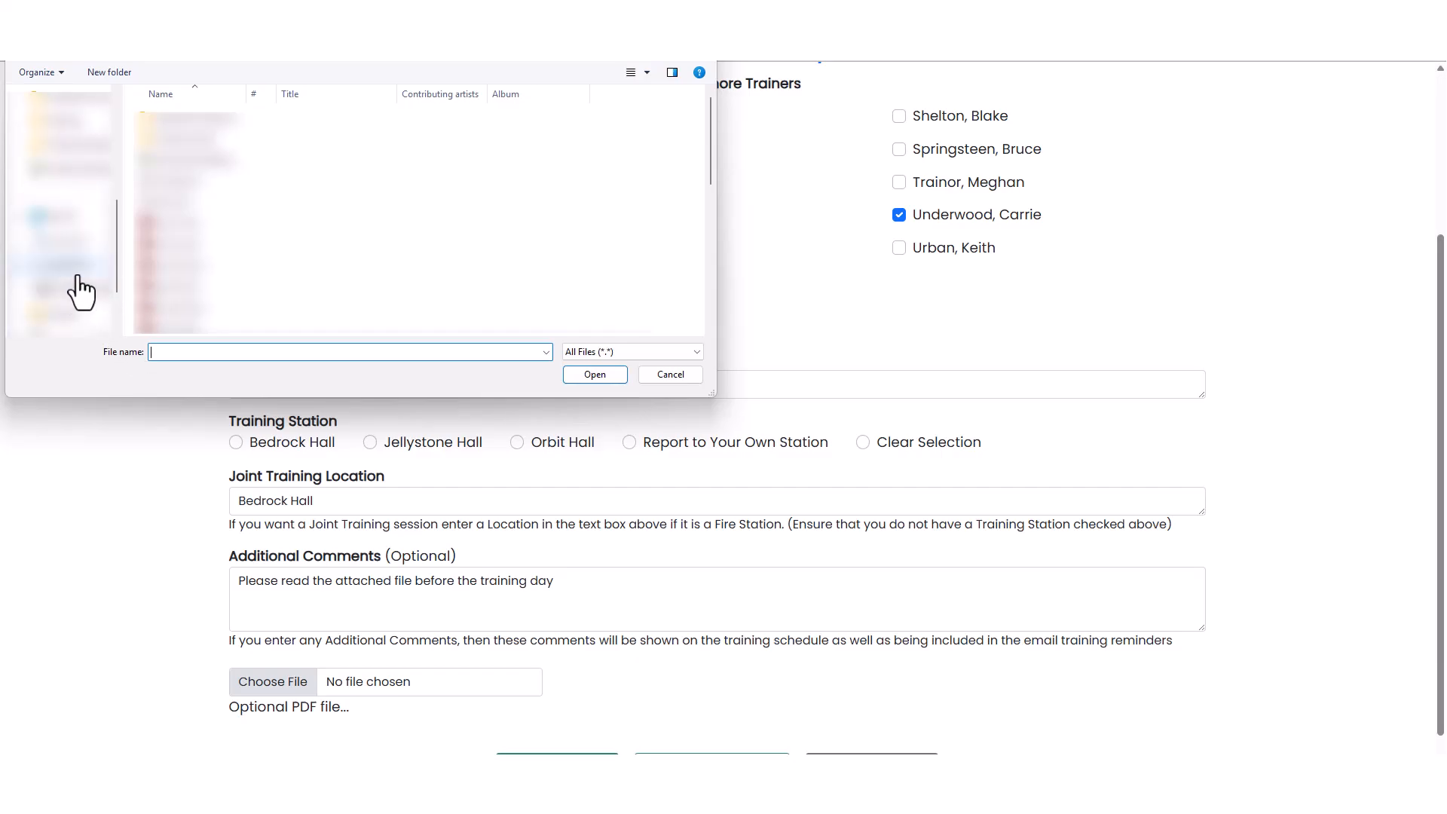
left_click(76, 272)
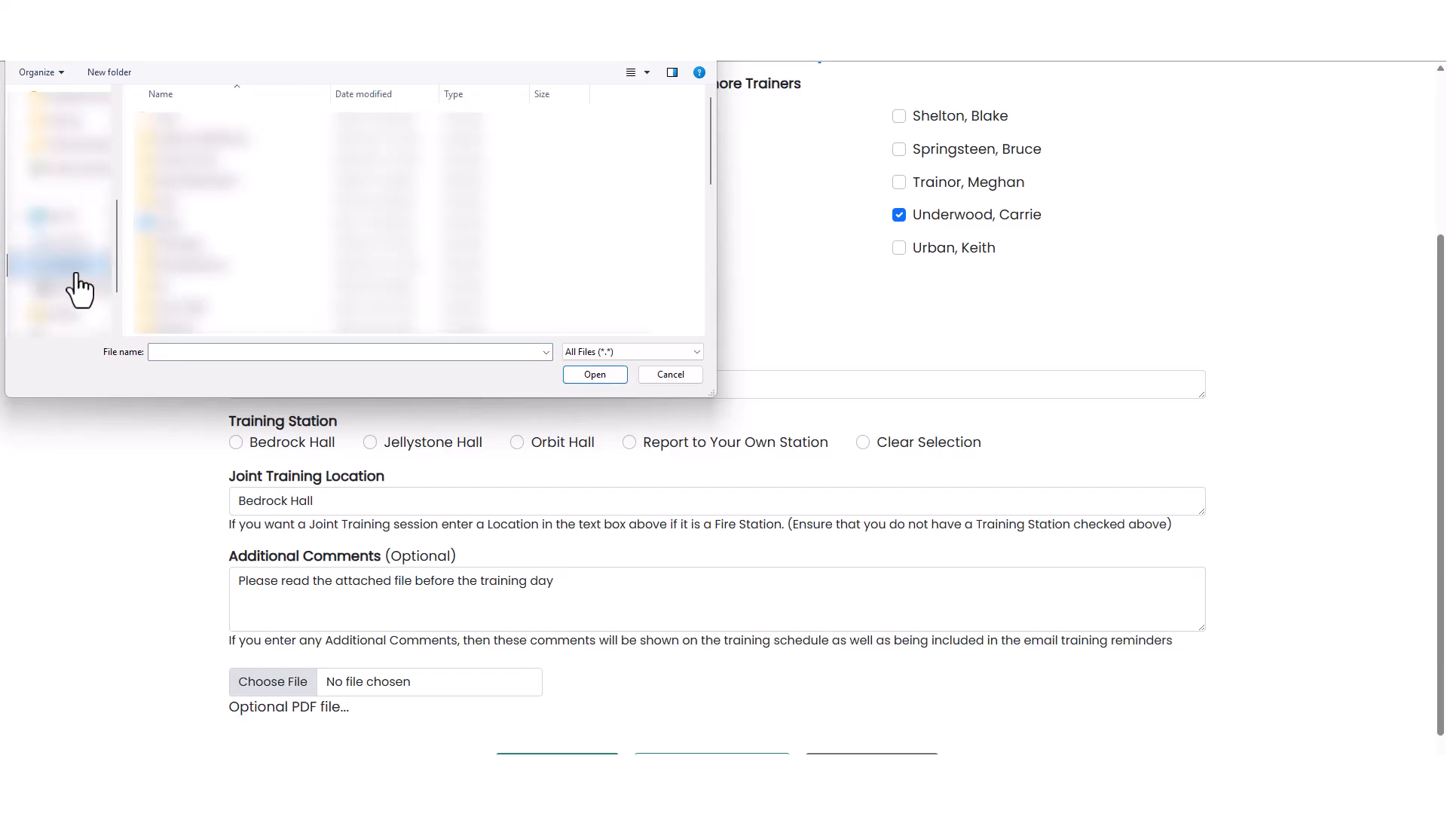
scroll(75, 290, "down", 2)
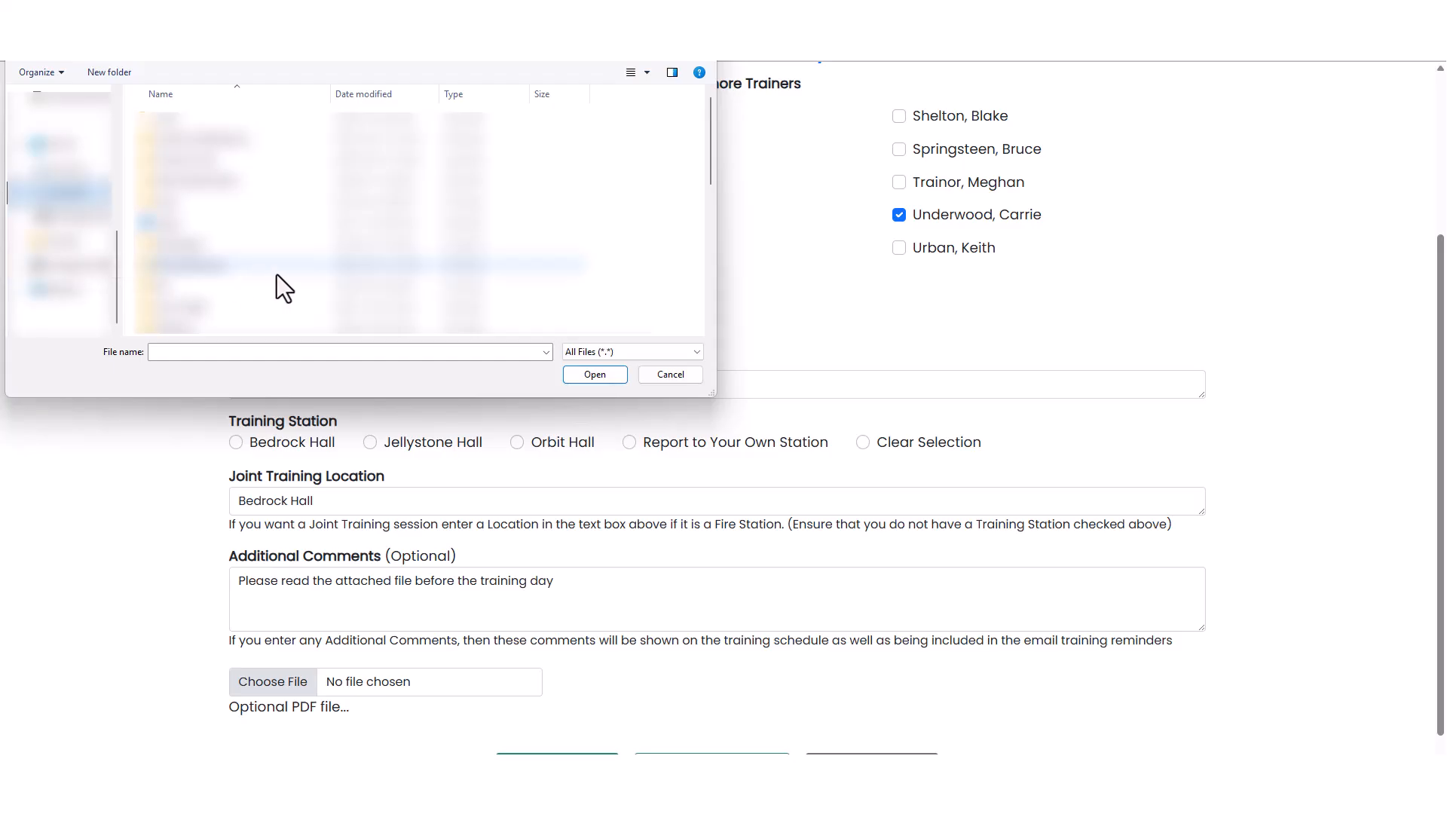
scroll(271, 275, "down", 3)
scroll(269, 278, "down", 1)
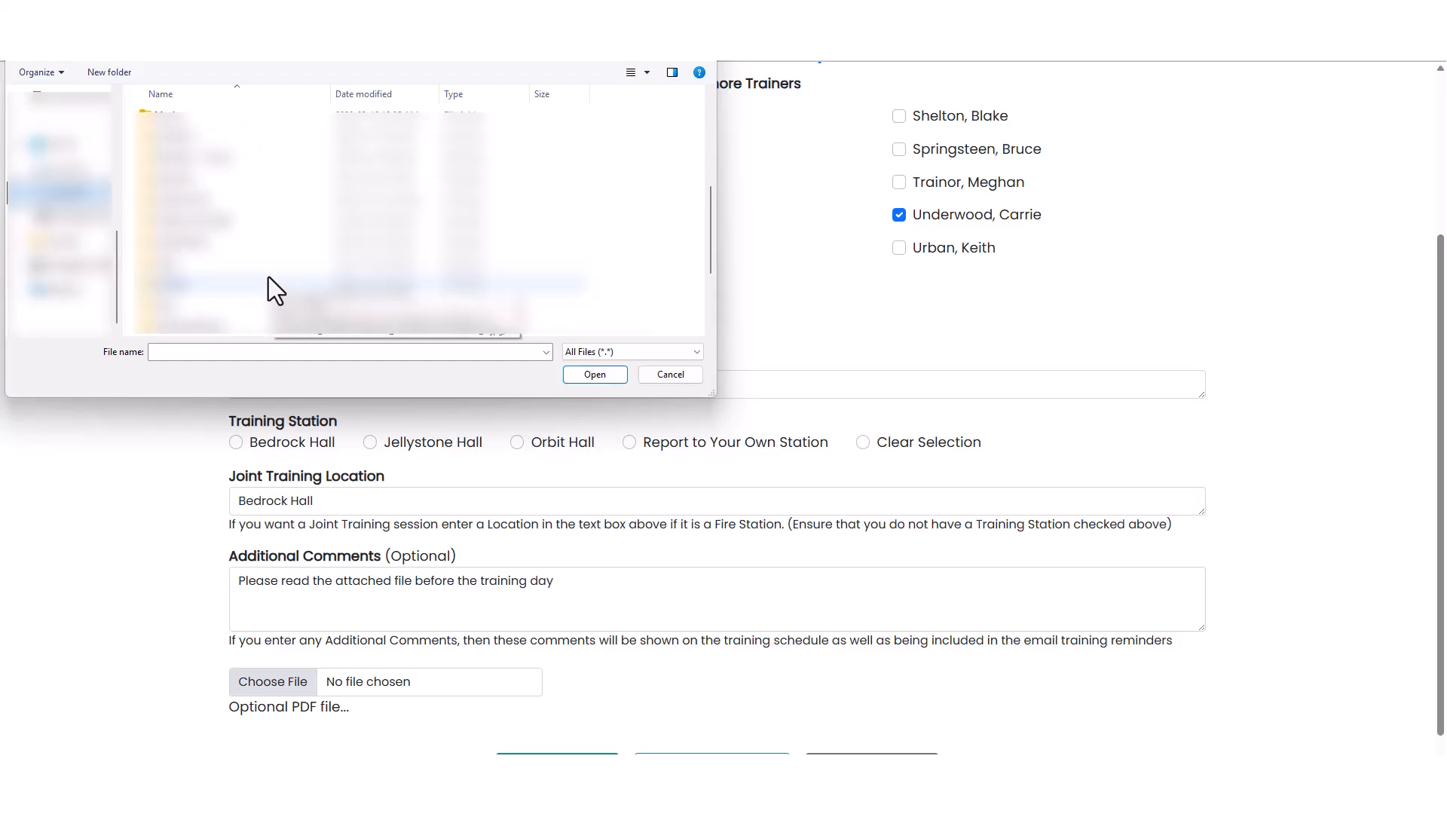
double_click(214, 288)
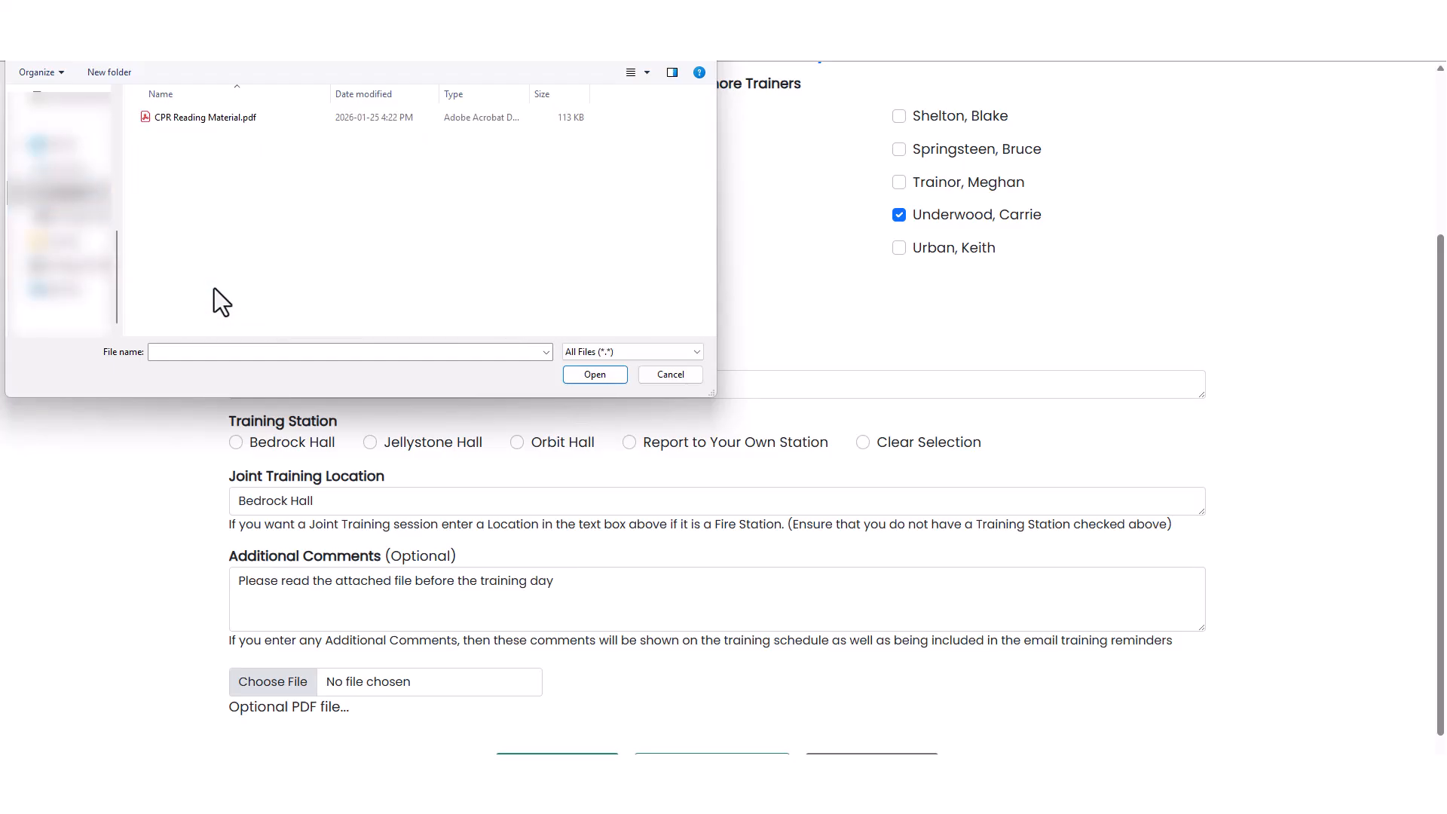
left_click(241, 117)
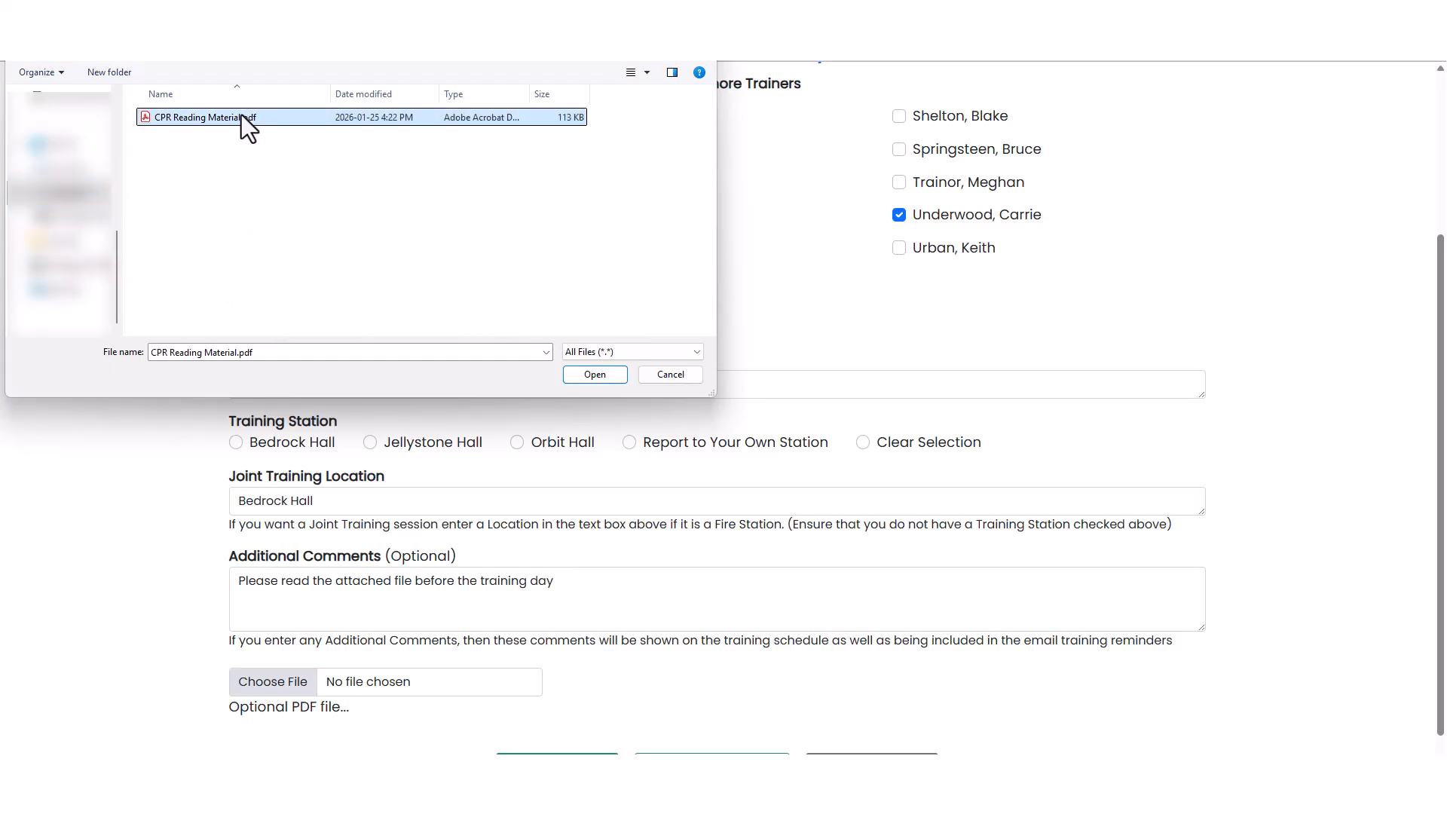
left_click(606, 377)
scroll(771, 702, "down", 1)
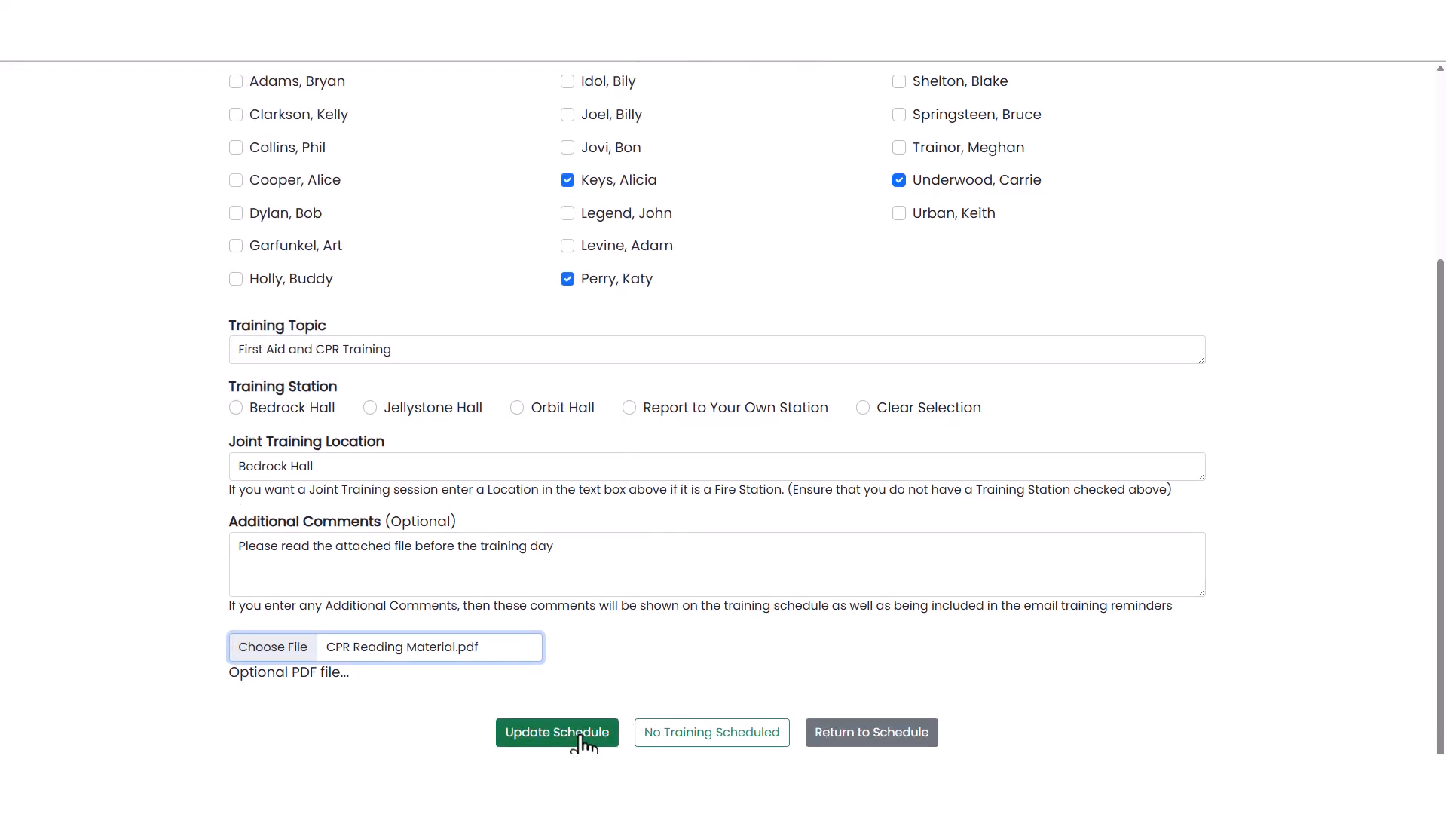
left_click(585, 743)
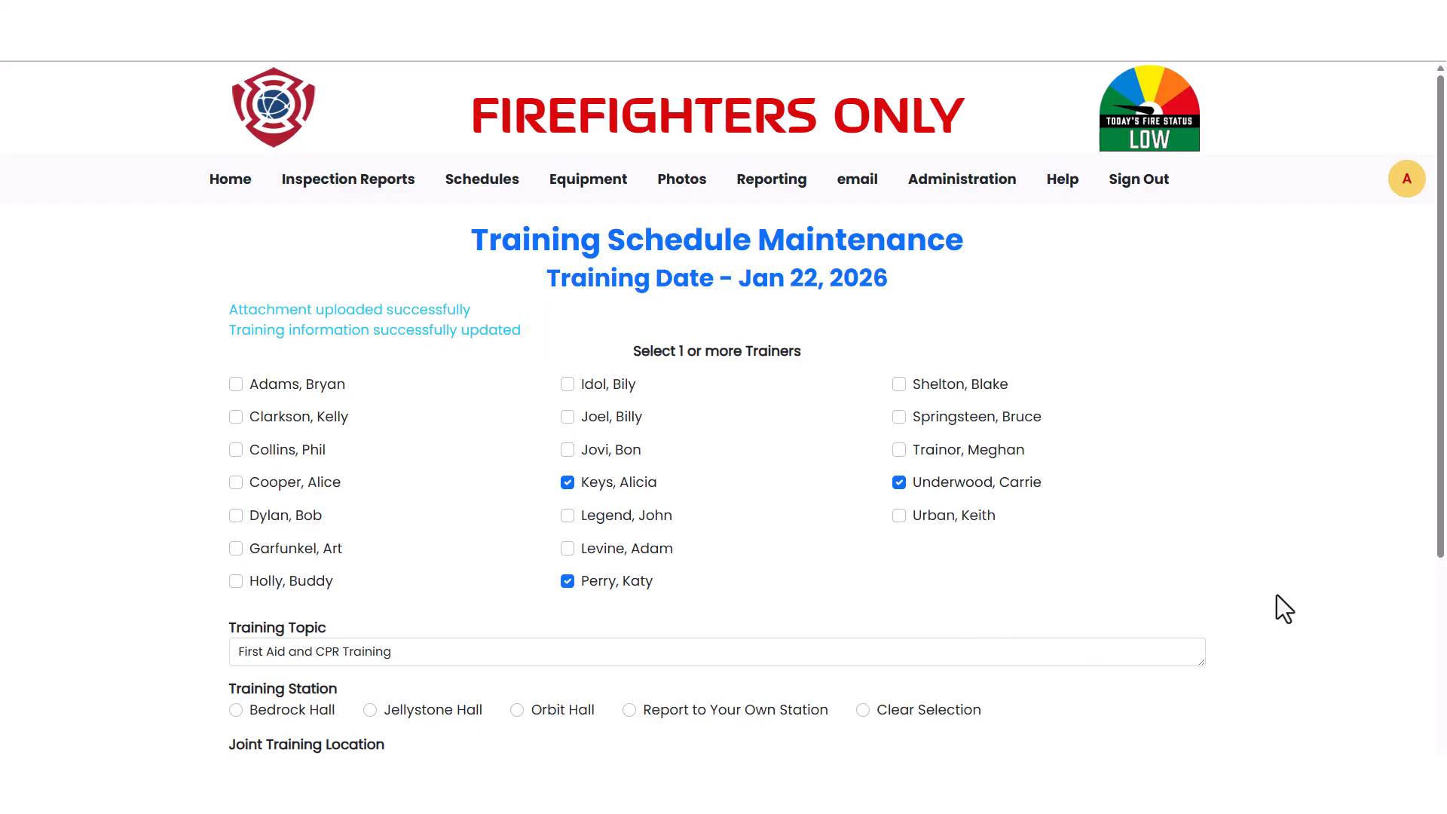
Step: Examine the attachment options of the Jan 22 session, opening the attachment replacement dialog and cancelling it
scroll(1277, 595, "down", 2)
scroll(1277, 596, "down", 3)
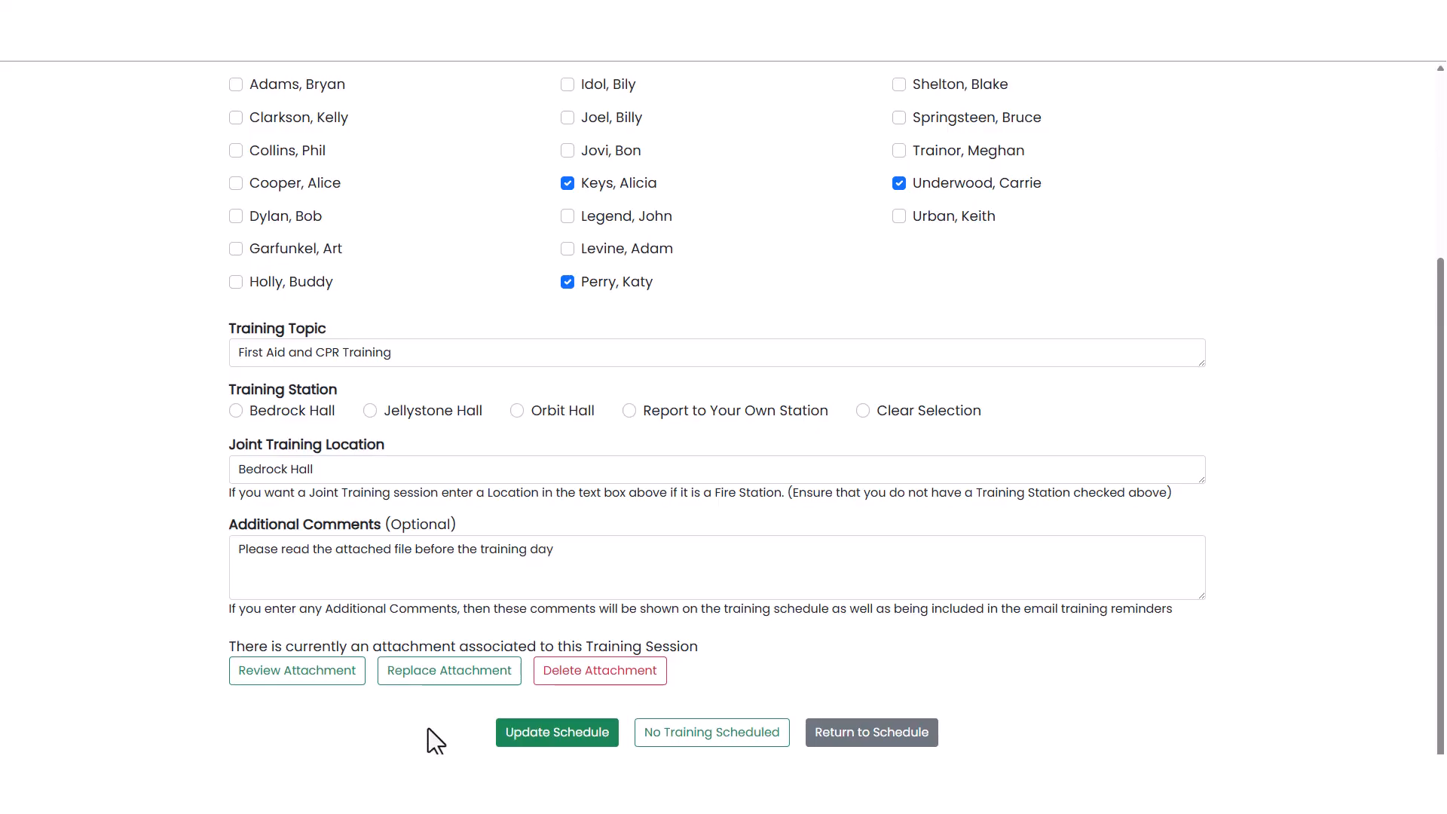
left_click(429, 676)
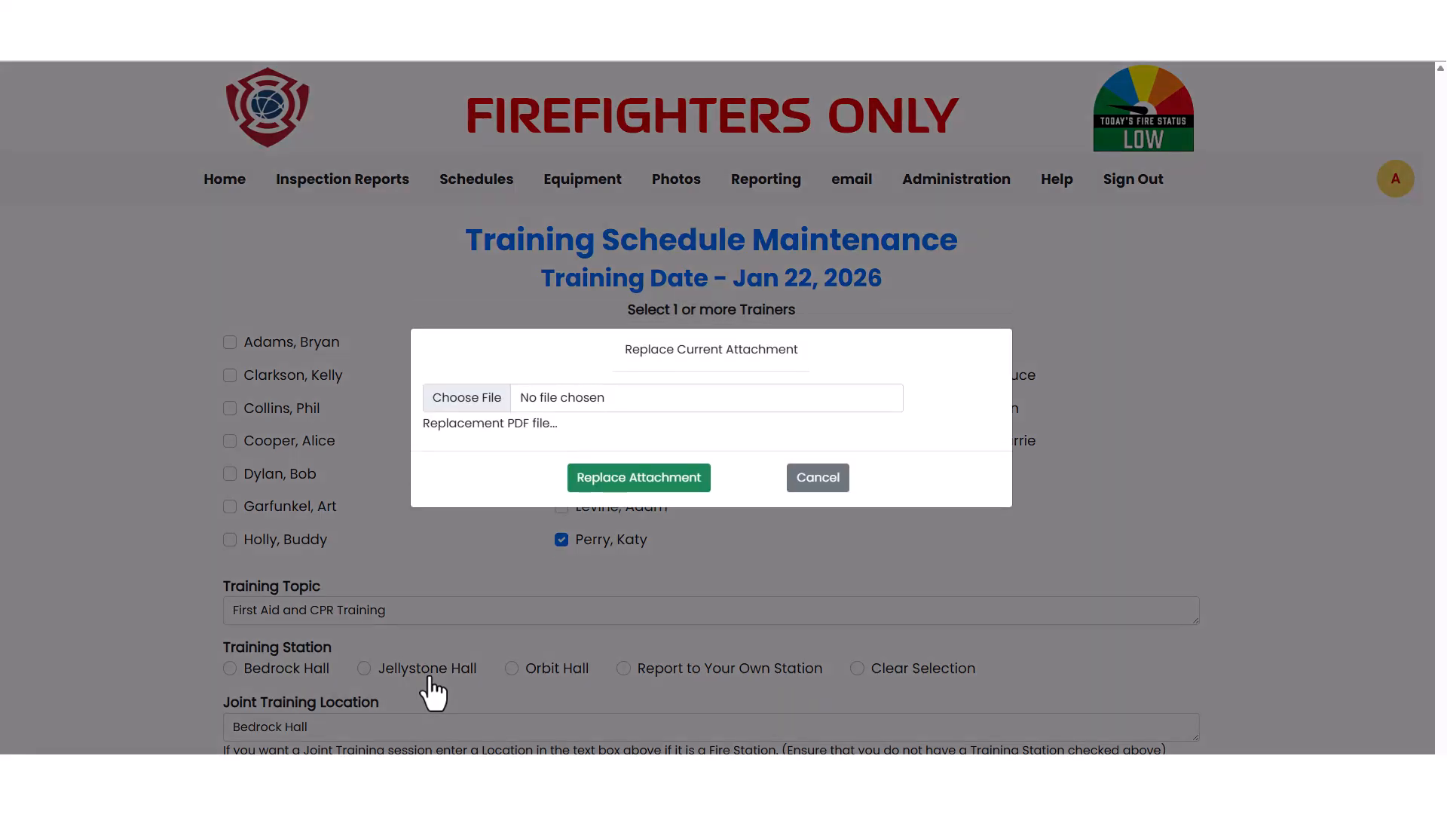
left_click(819, 477)
scroll(678, 610, "down", 3)
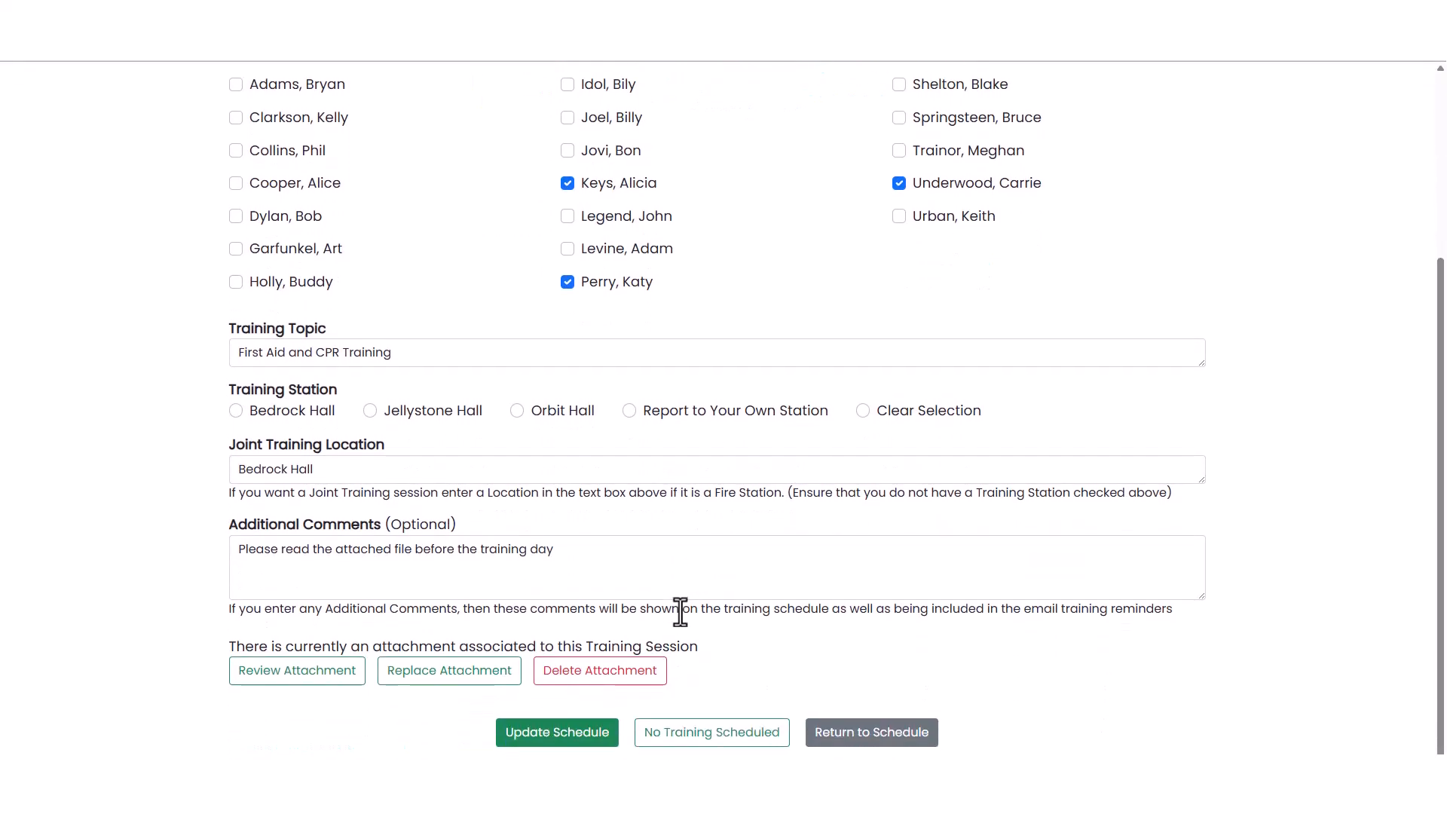
left_click(612, 697)
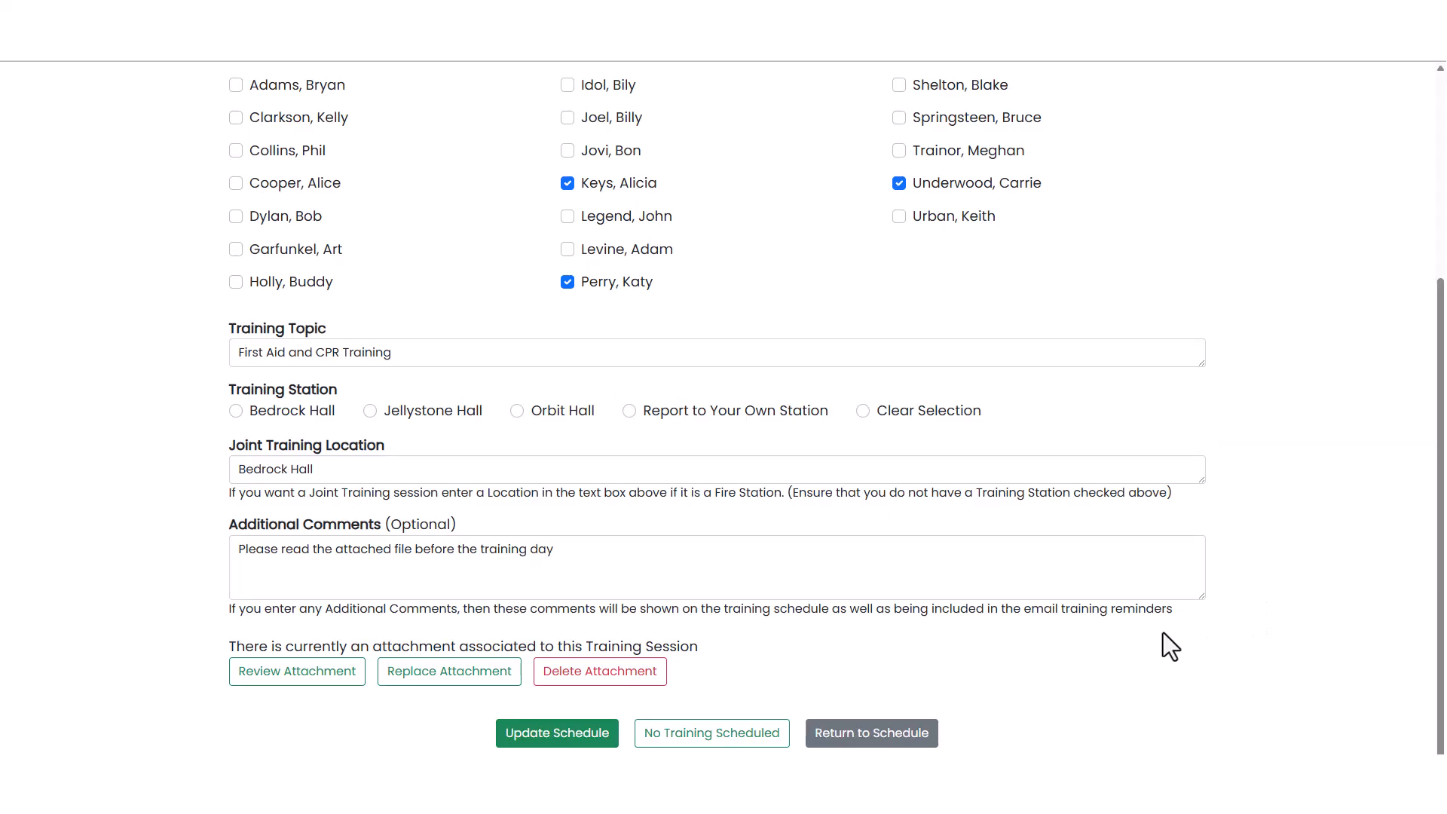
Step: Return to the schedule and start a special training session dated 2026-01-31
left_click(877, 734)
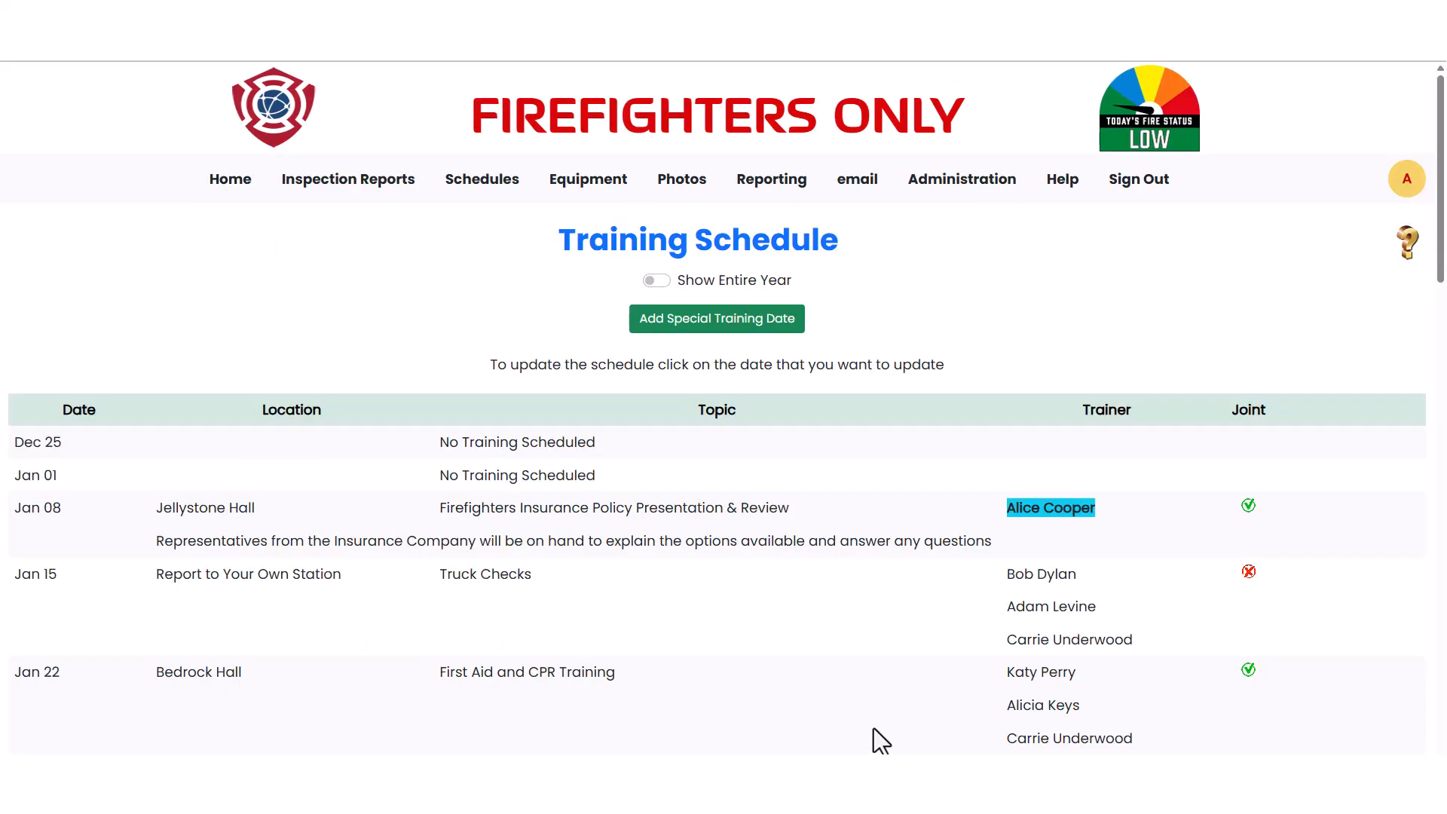
scroll(881, 743, "down", 2)
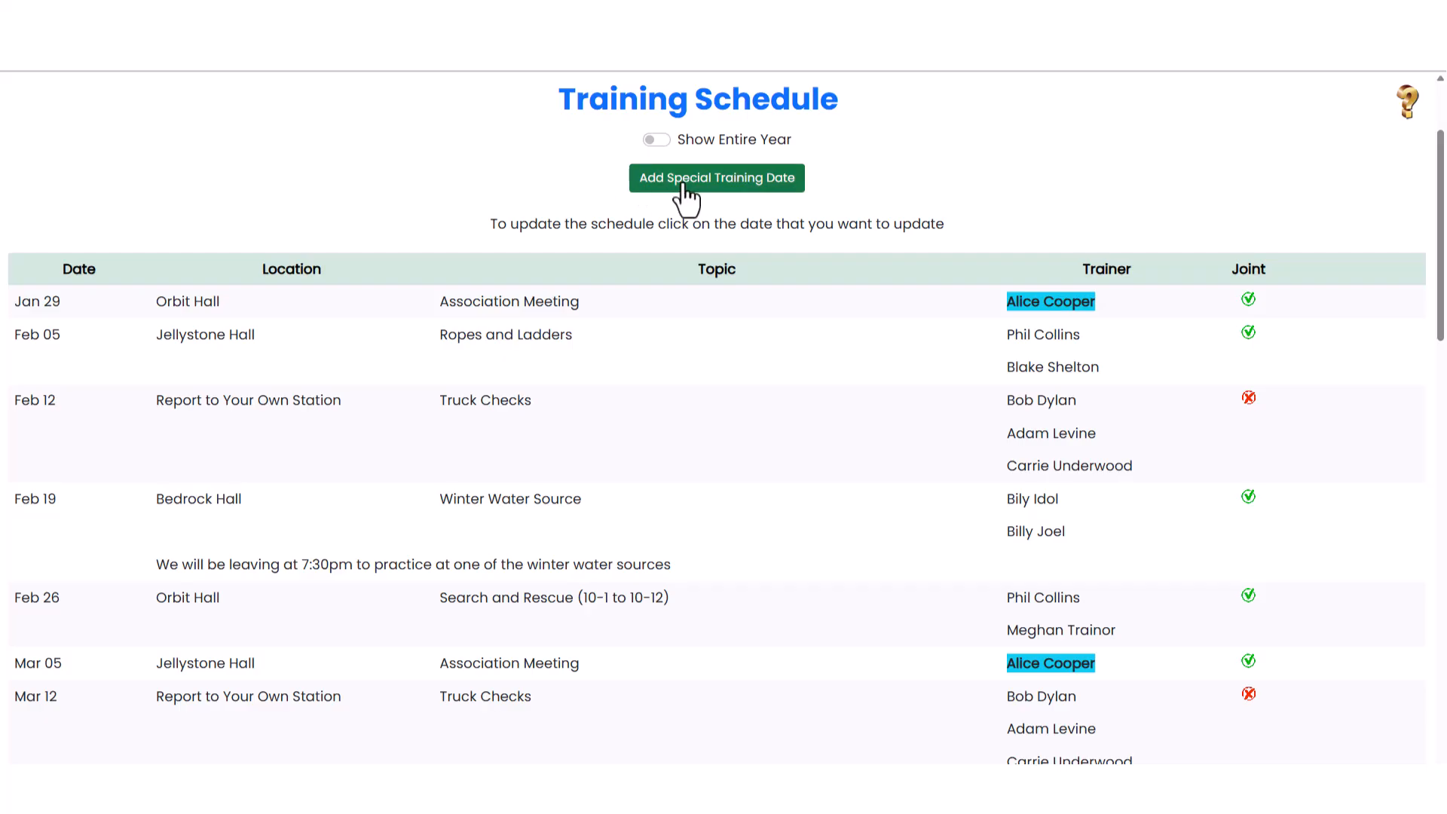
left_click(686, 181)
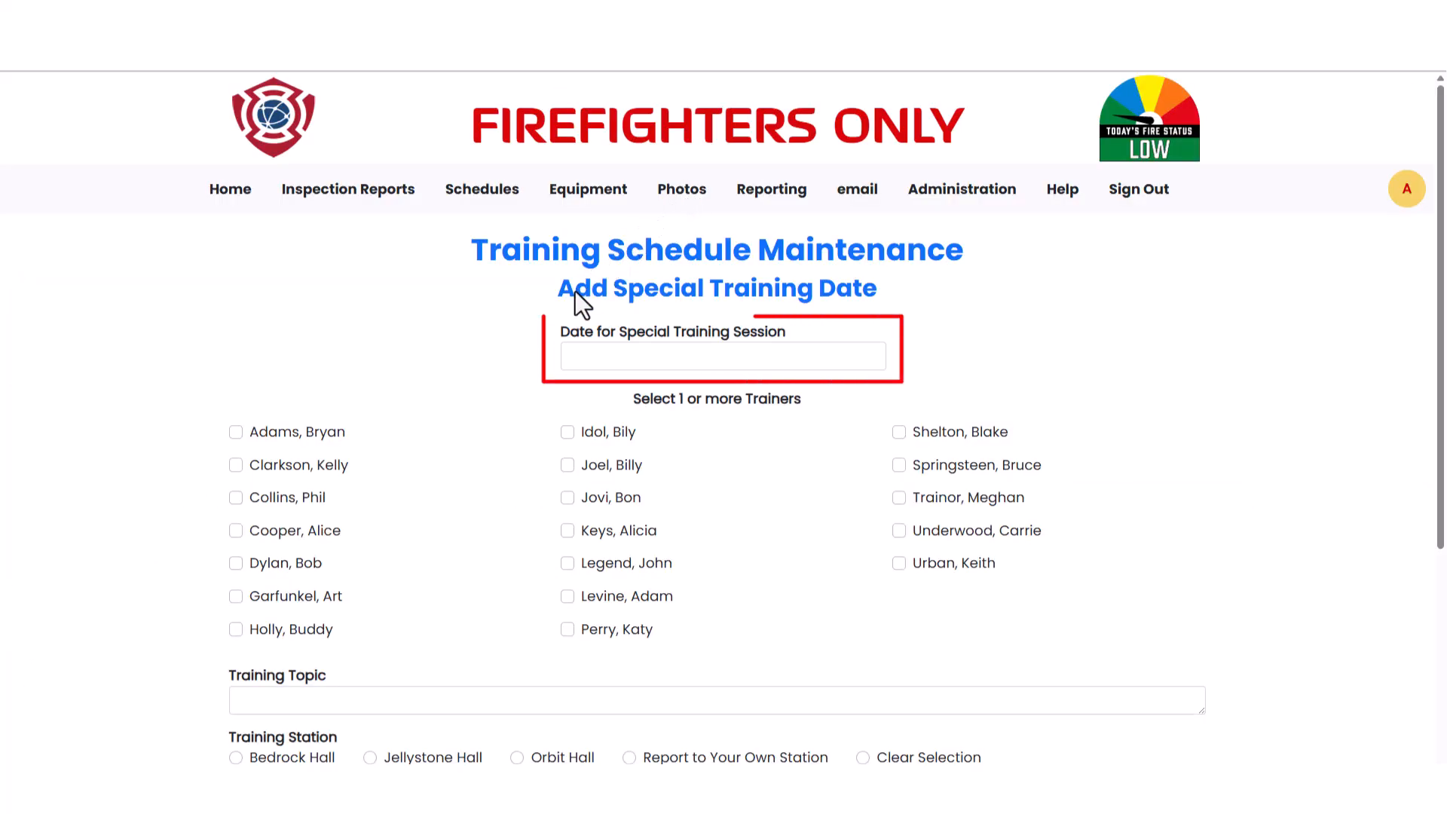
left_click(585, 360)
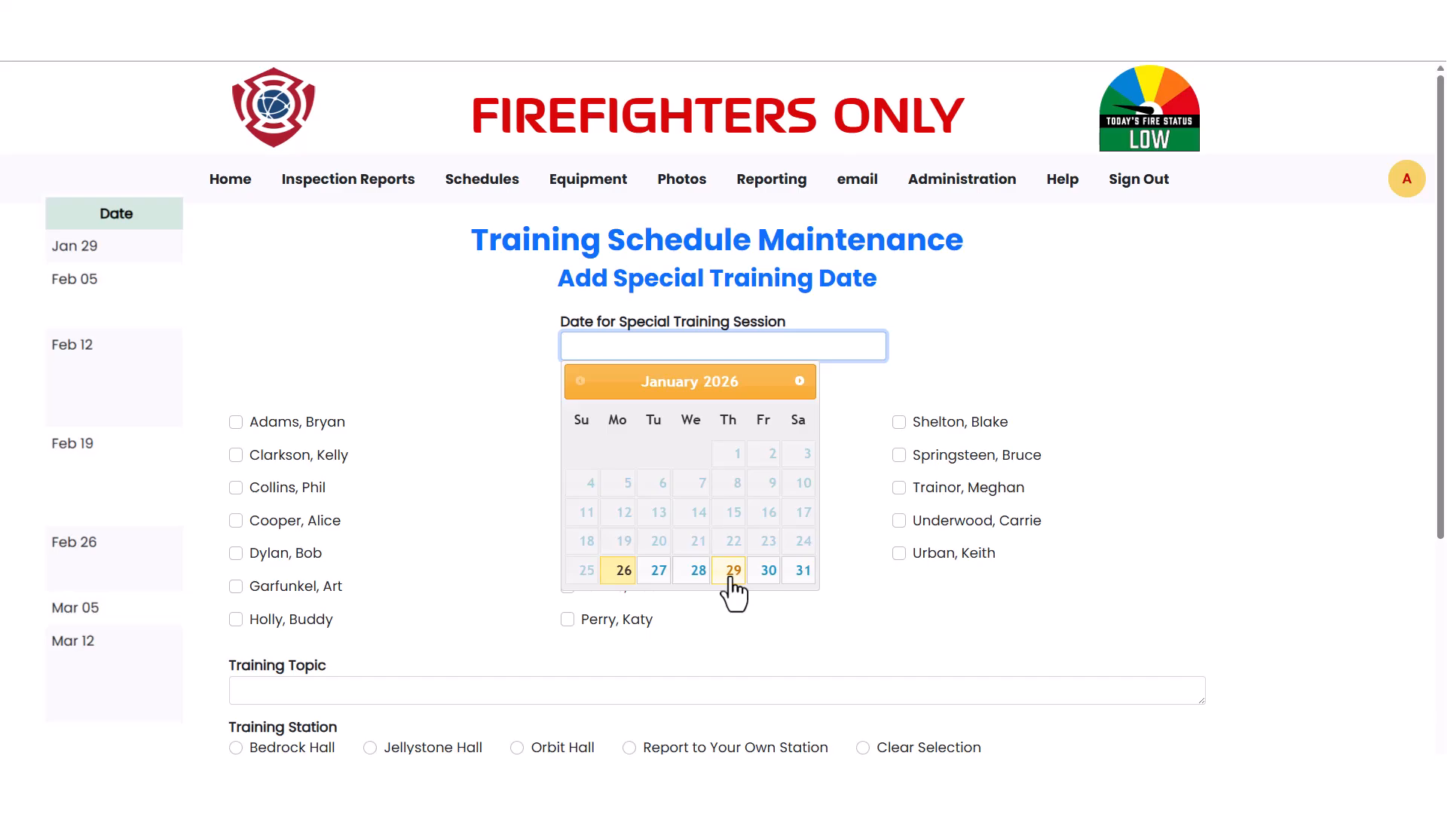
left_click(802, 379)
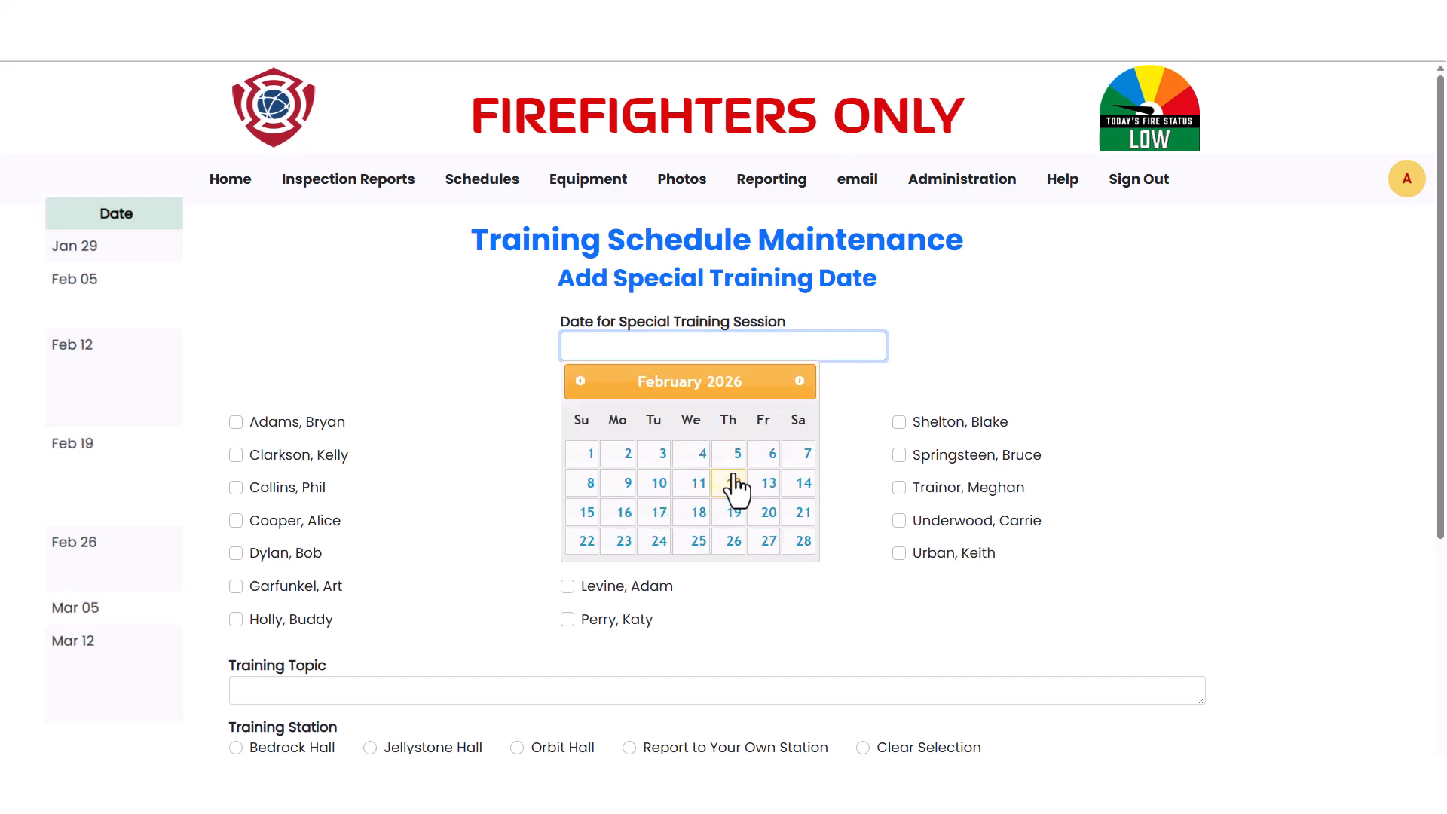
left_click(578, 381)
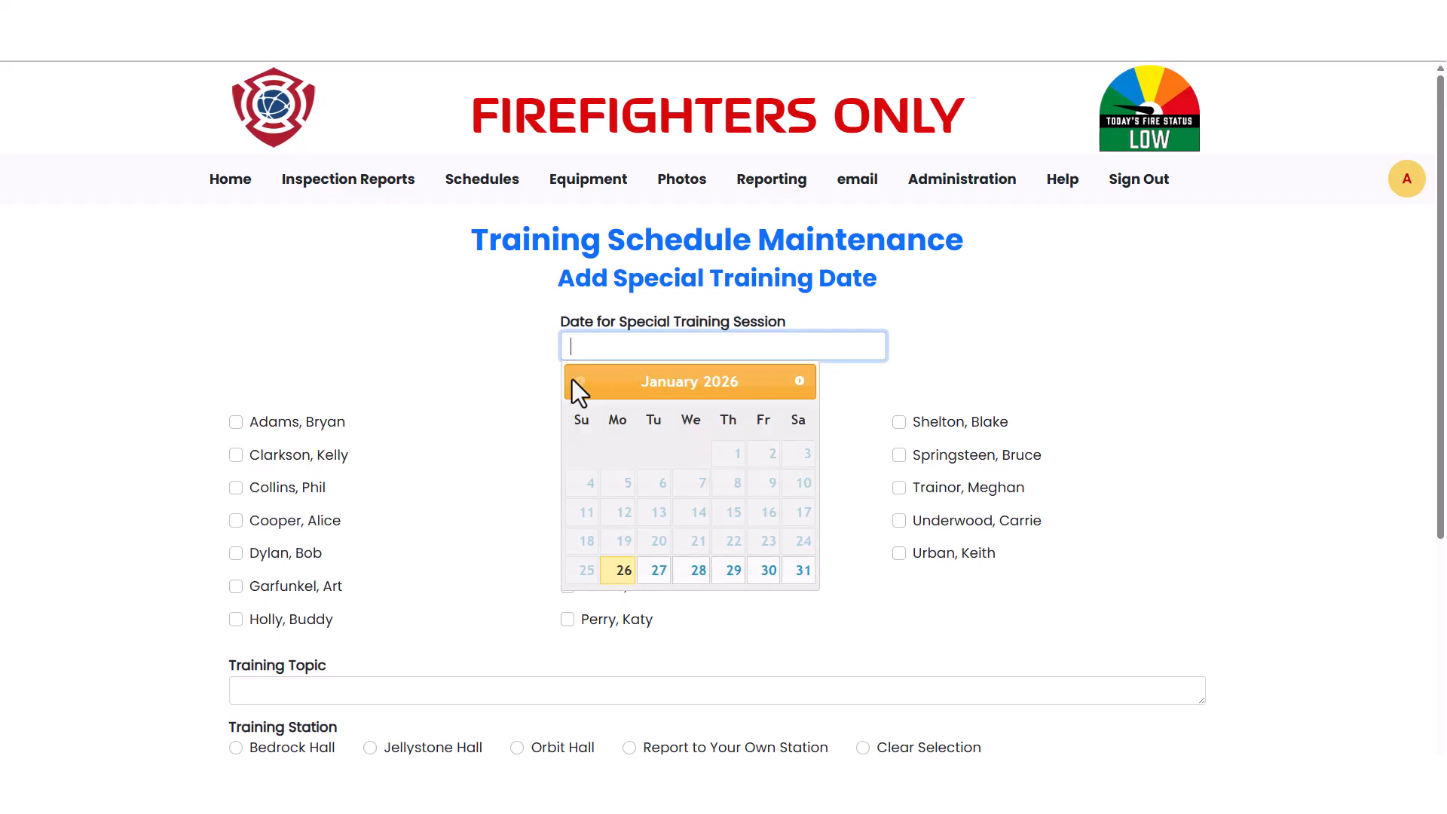
left_click(803, 570)
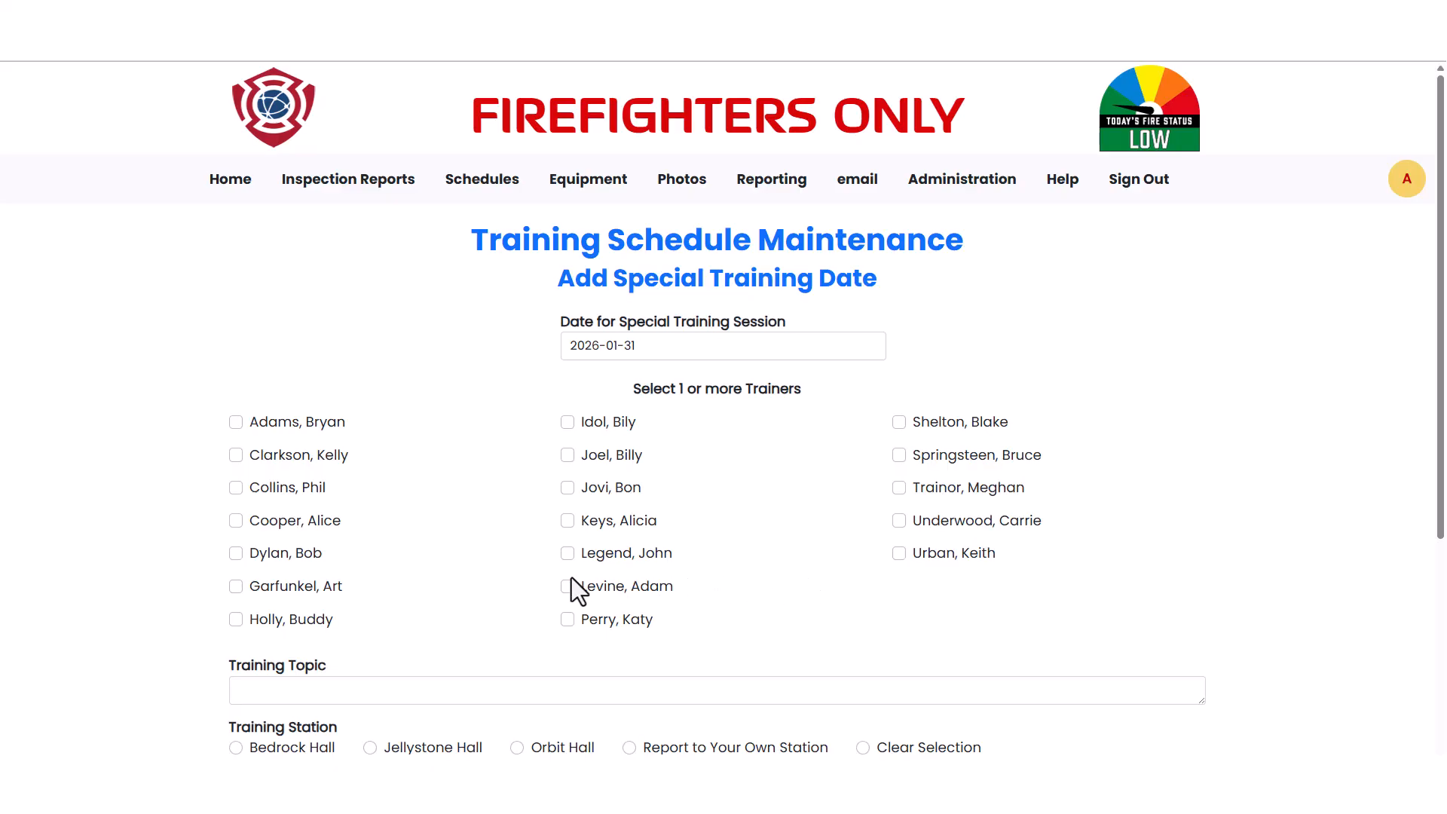
Step: Assign Art Garfunkel and Buddy Holly as trainers of the special session and enter "Tanker Refill from Quarry" as its topic
left_click(323, 587)
left_click(310, 627)
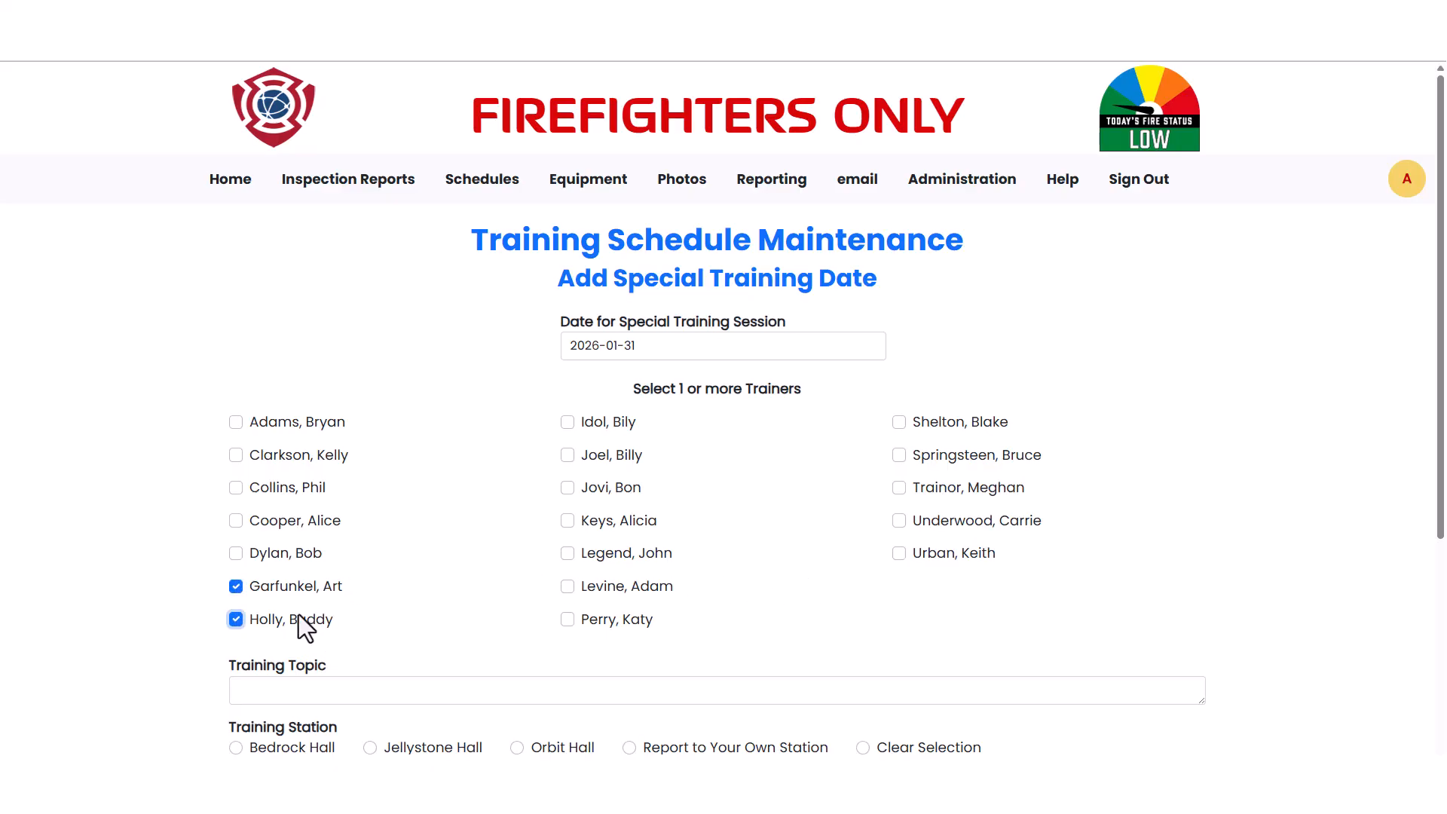
left_click(259, 690)
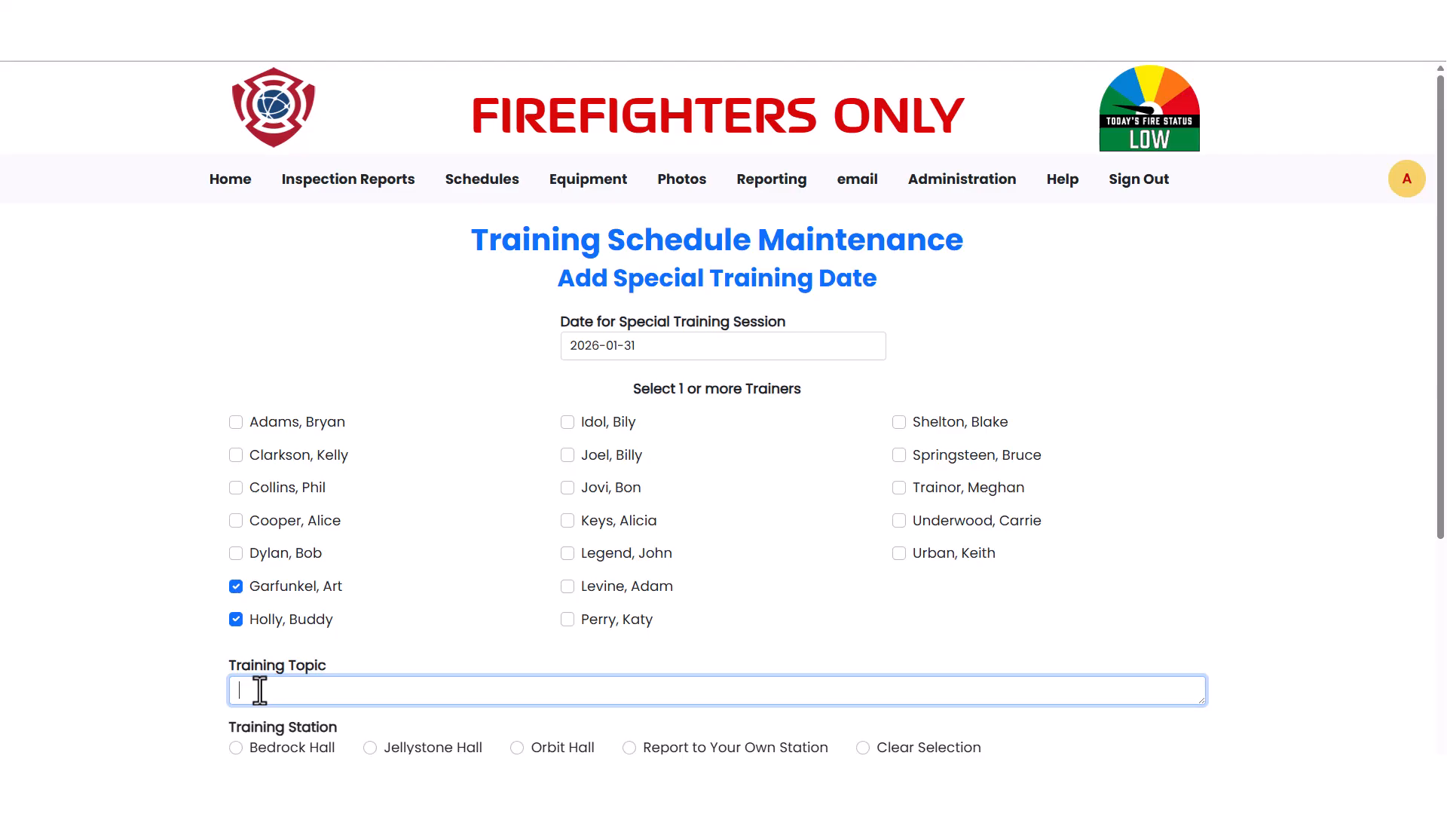
type("Tanker Refill from Quarry")
scroll(259, 690, "down", 4)
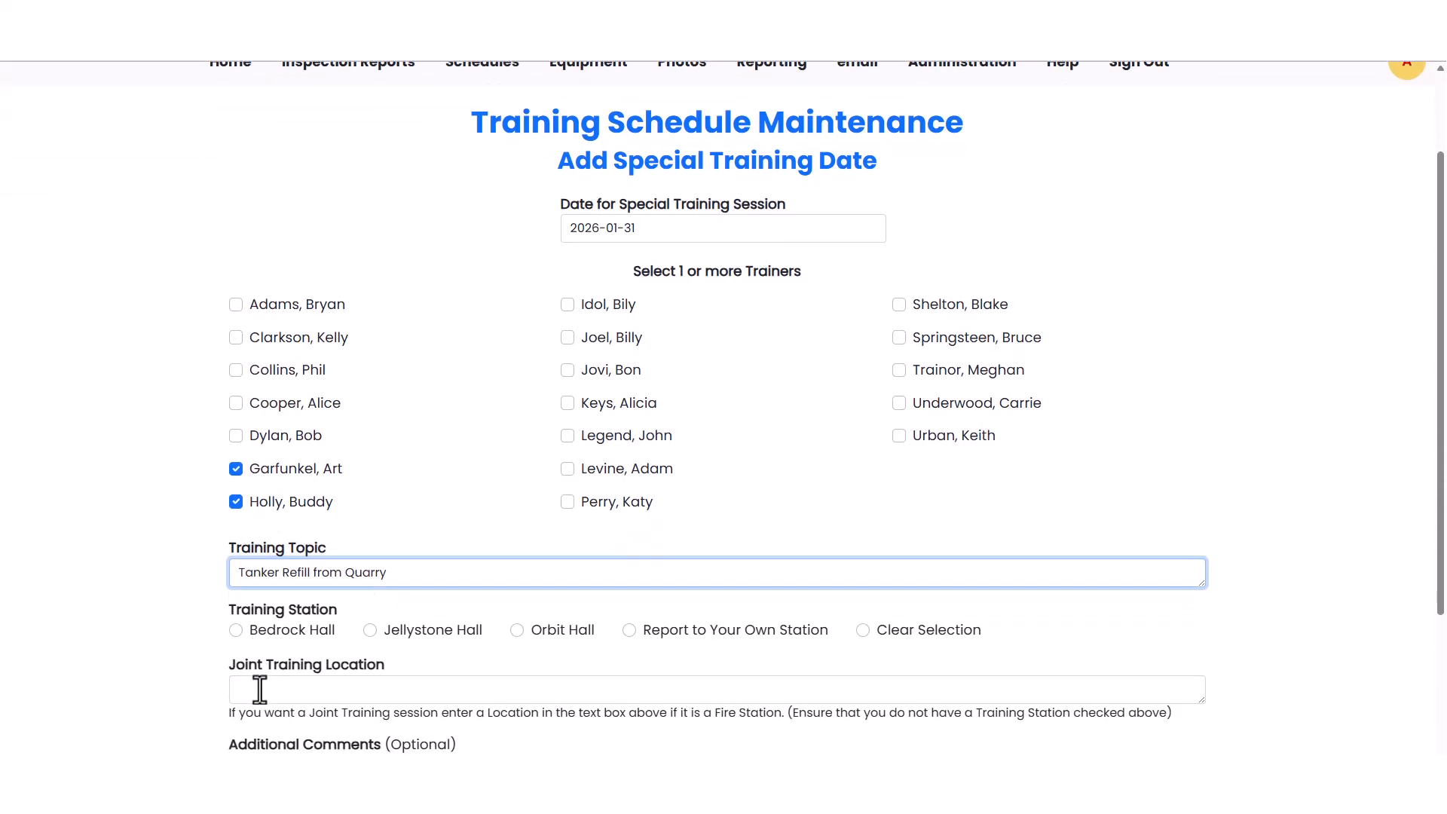
Step: Set the special session's station to Report to Your Own Station and comment "Report to your own Station by 6:45pm and will head out to quarry at 7:15pm"
left_click(723, 451)
left_click(276, 584)
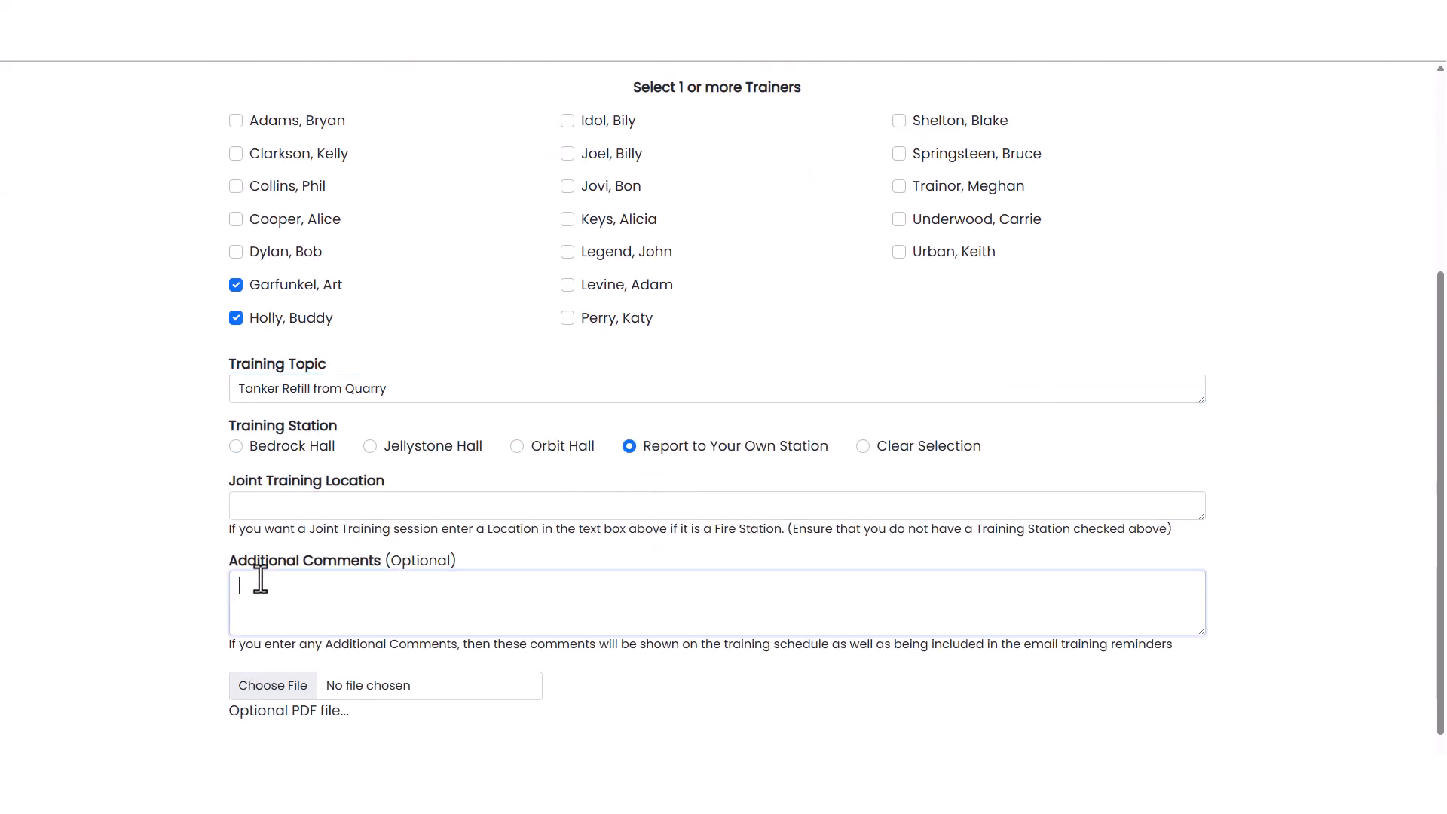
right_click(263, 579)
left_click(302, 406)
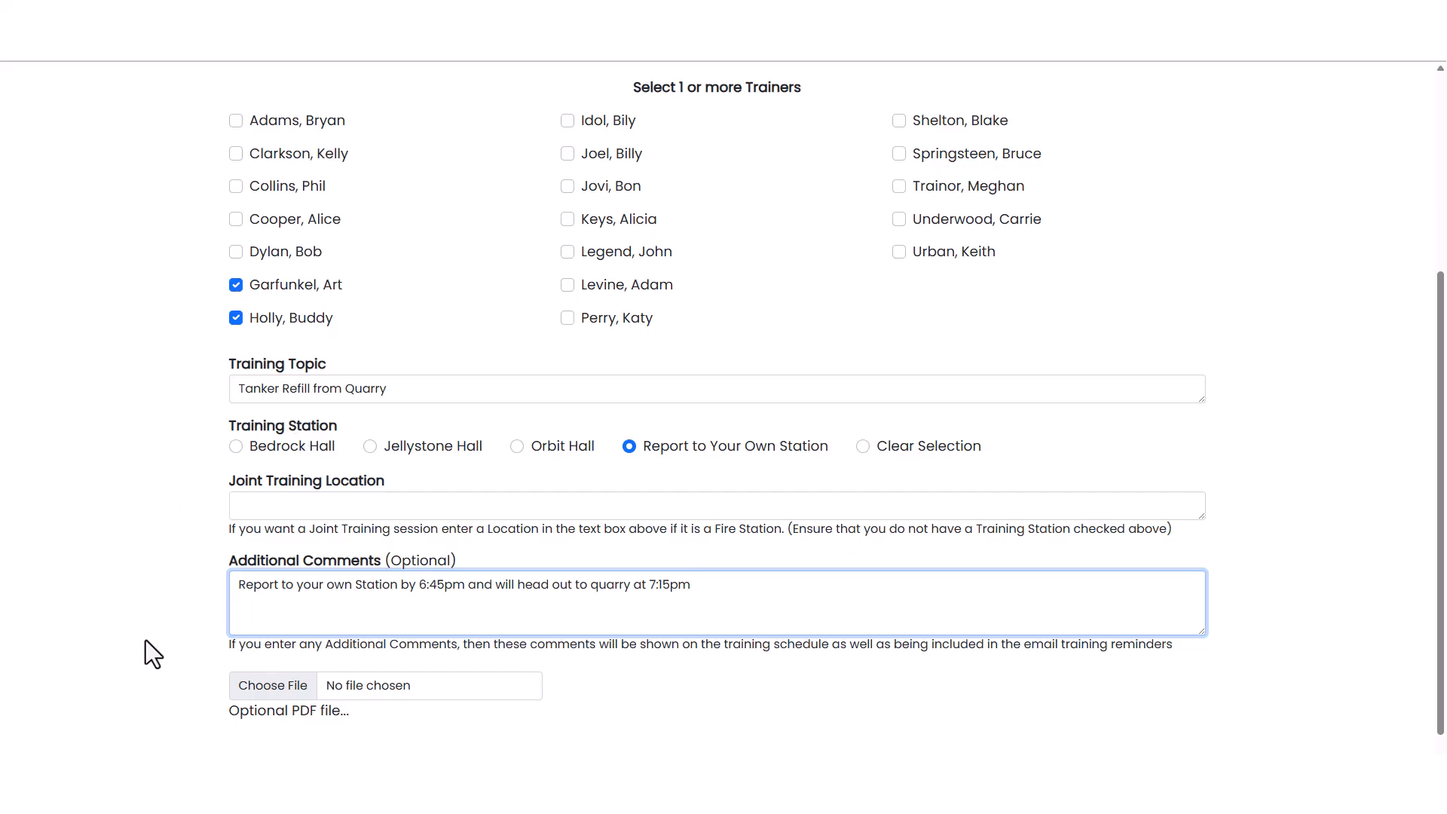
Step: Add the completed special training session to the schedule and return to the training schedule list
scroll(662, 683, "down", 1)
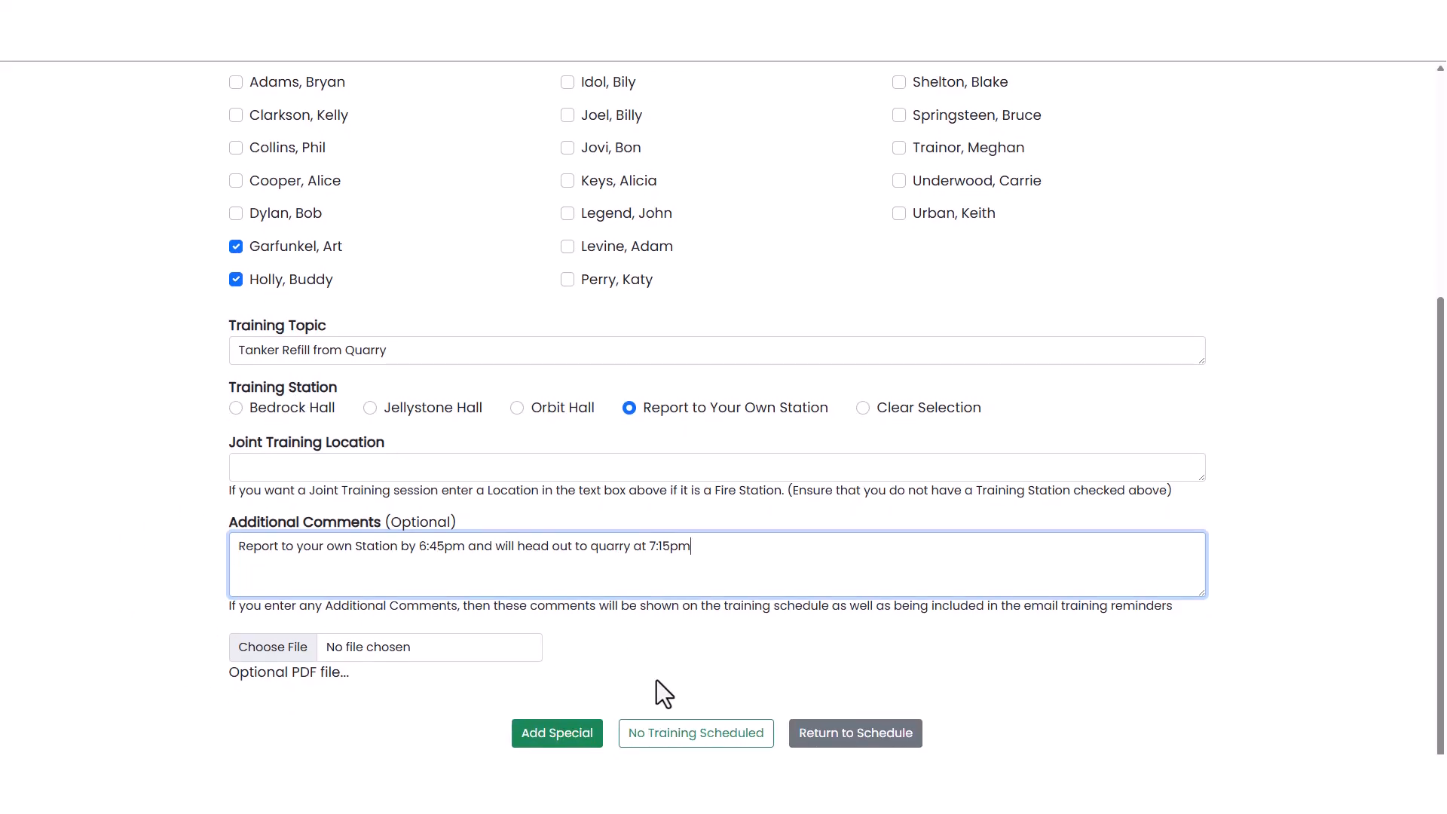
left_click(573, 735)
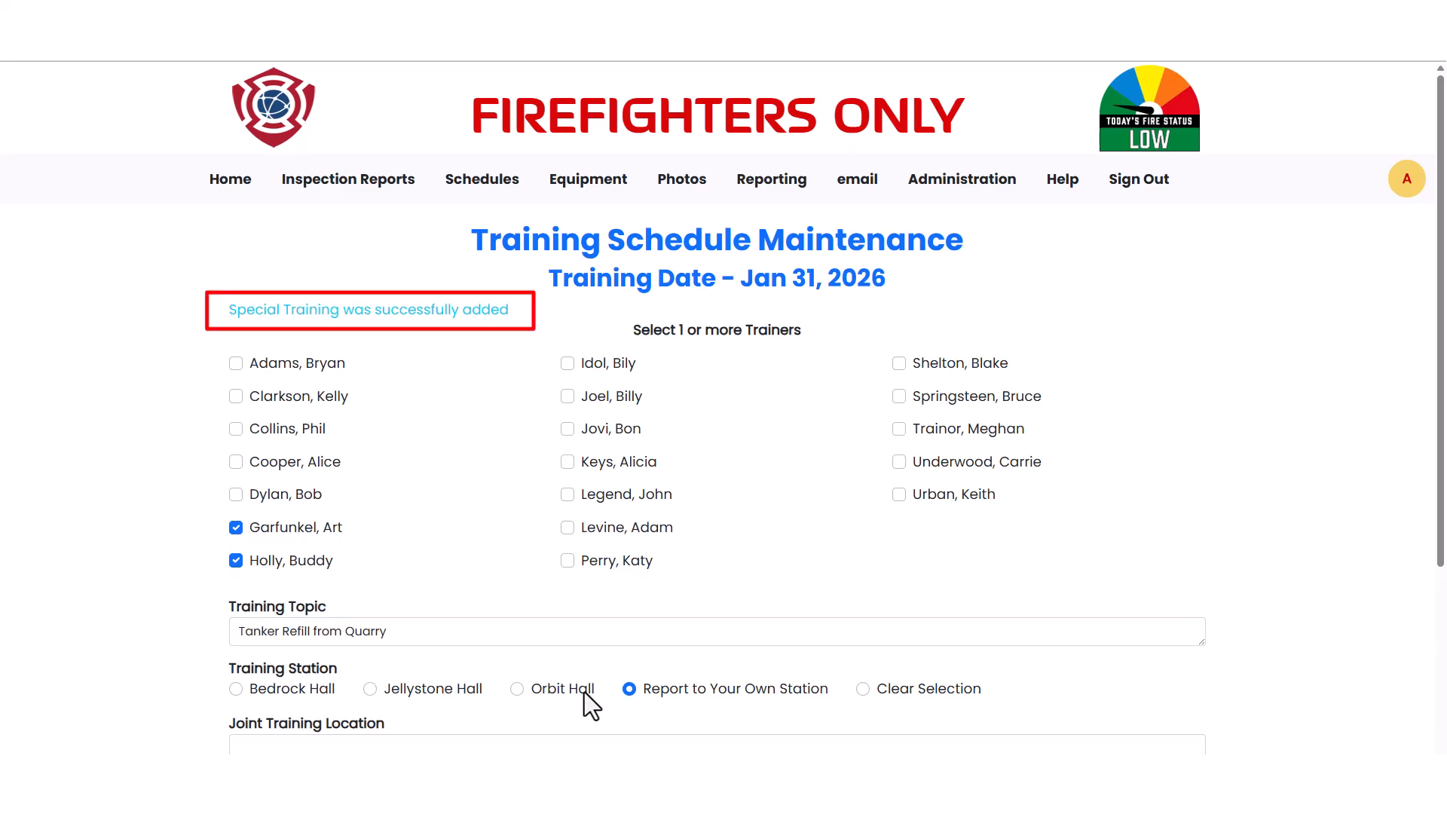
scroll(585, 692, "down", 4)
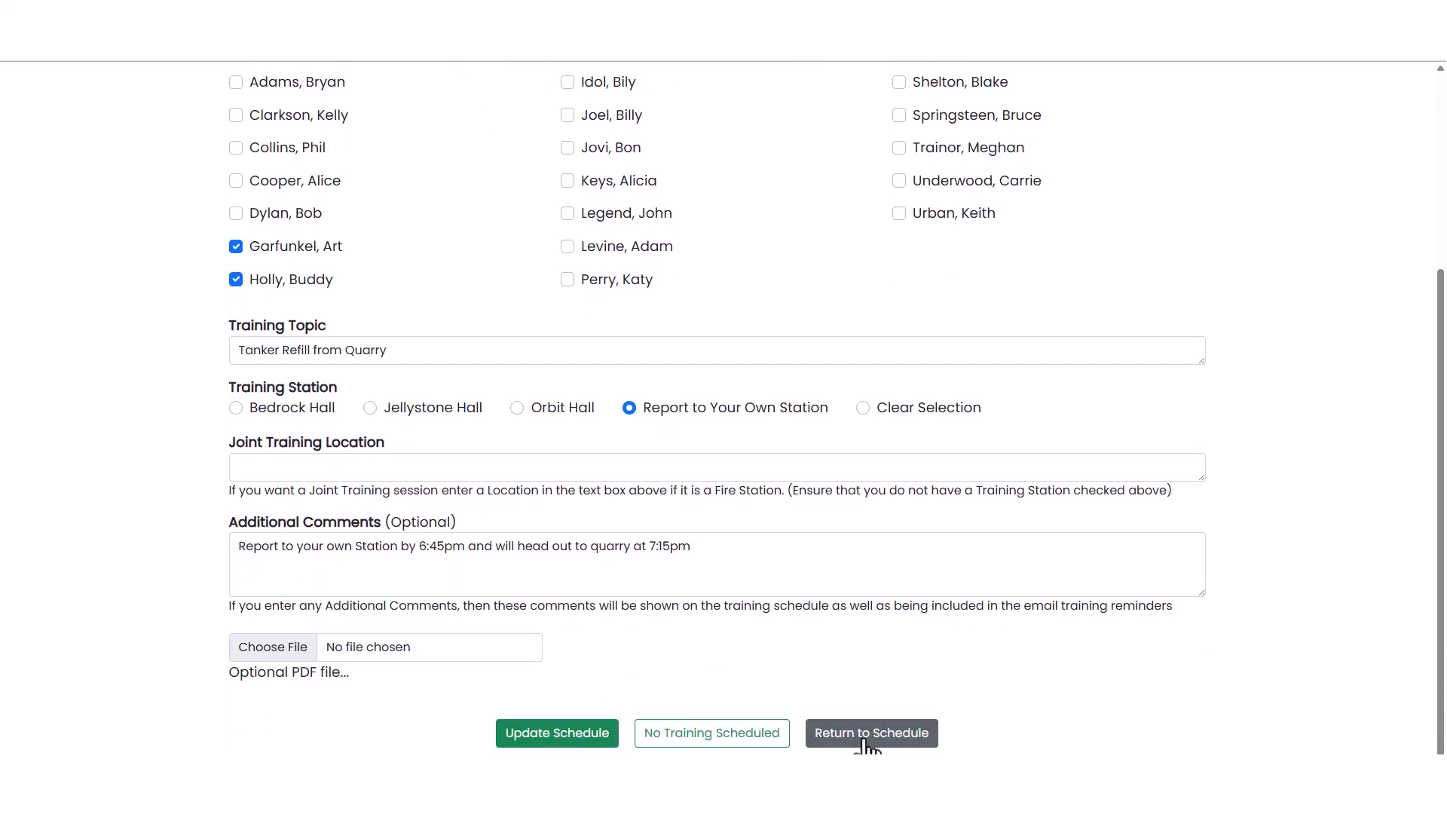
left_click(867, 735)
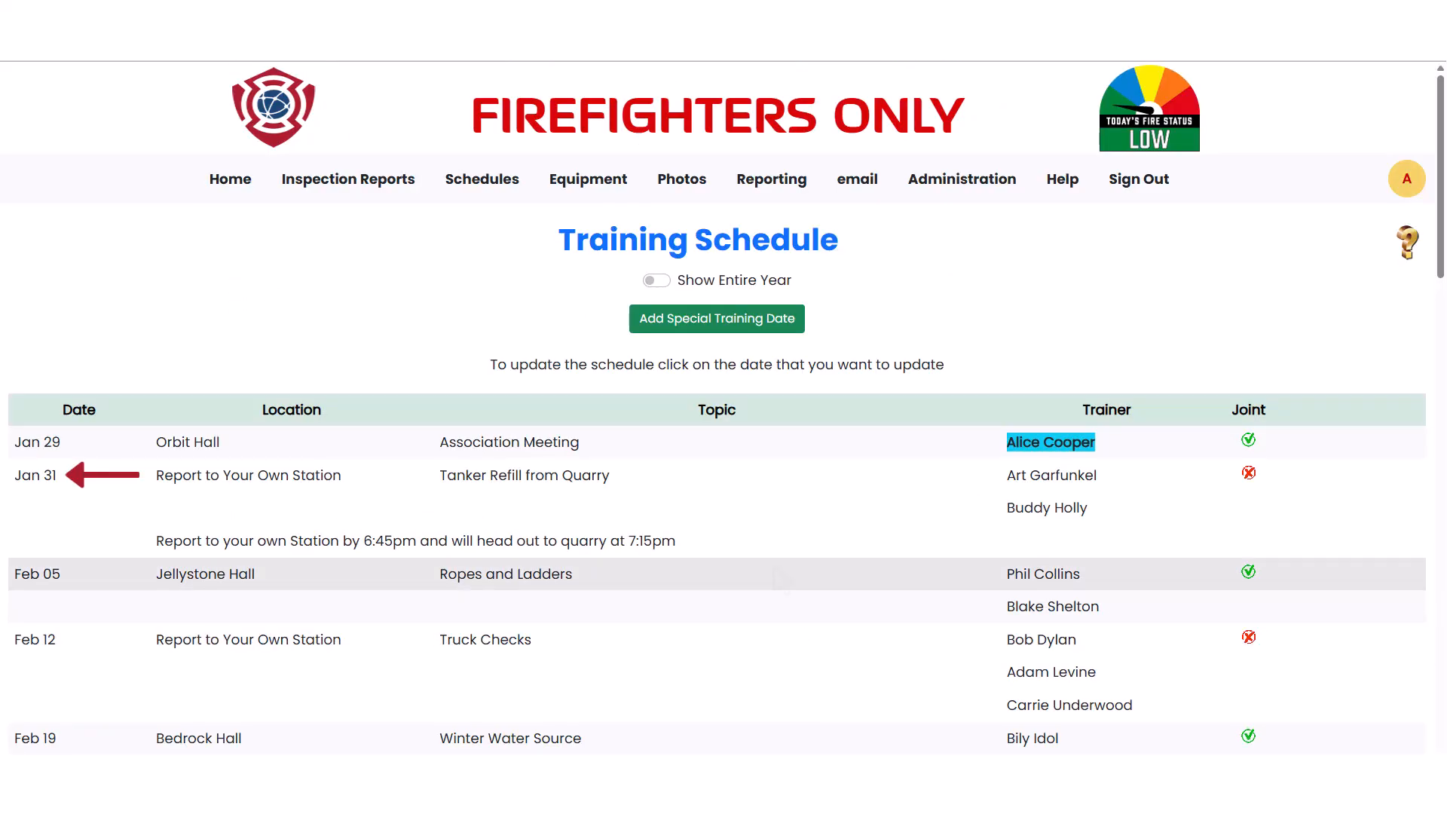